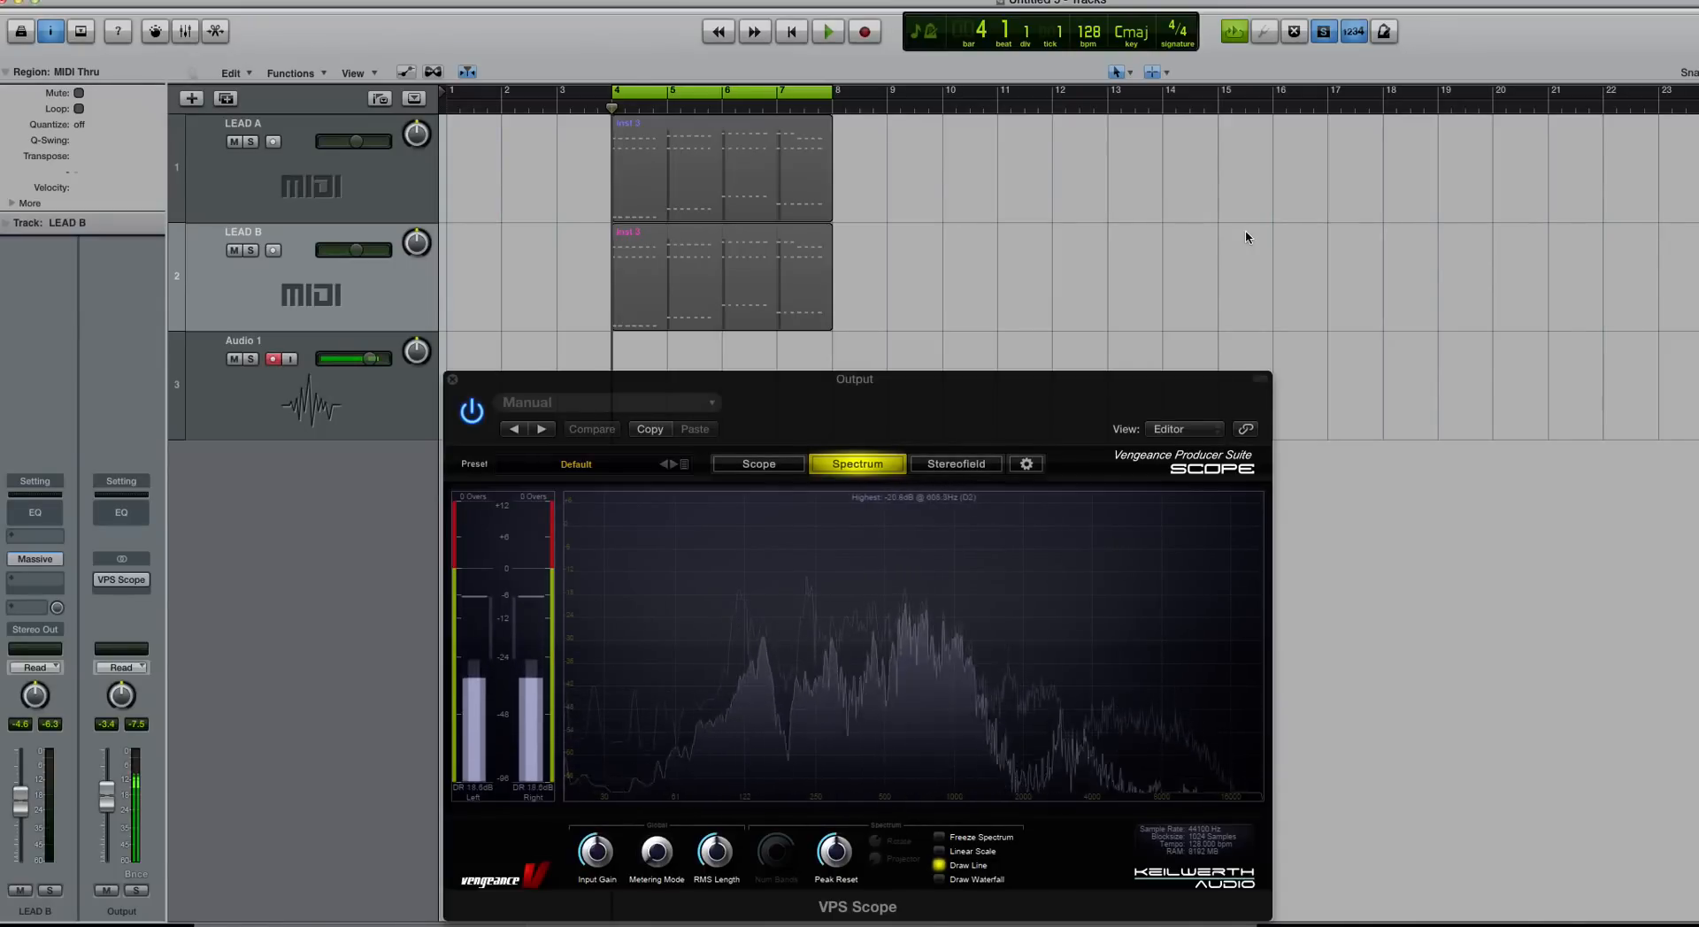
Step: Turn solo off, select LEAD A's region and zoom the arrangement in horizontally
click(619, 177)
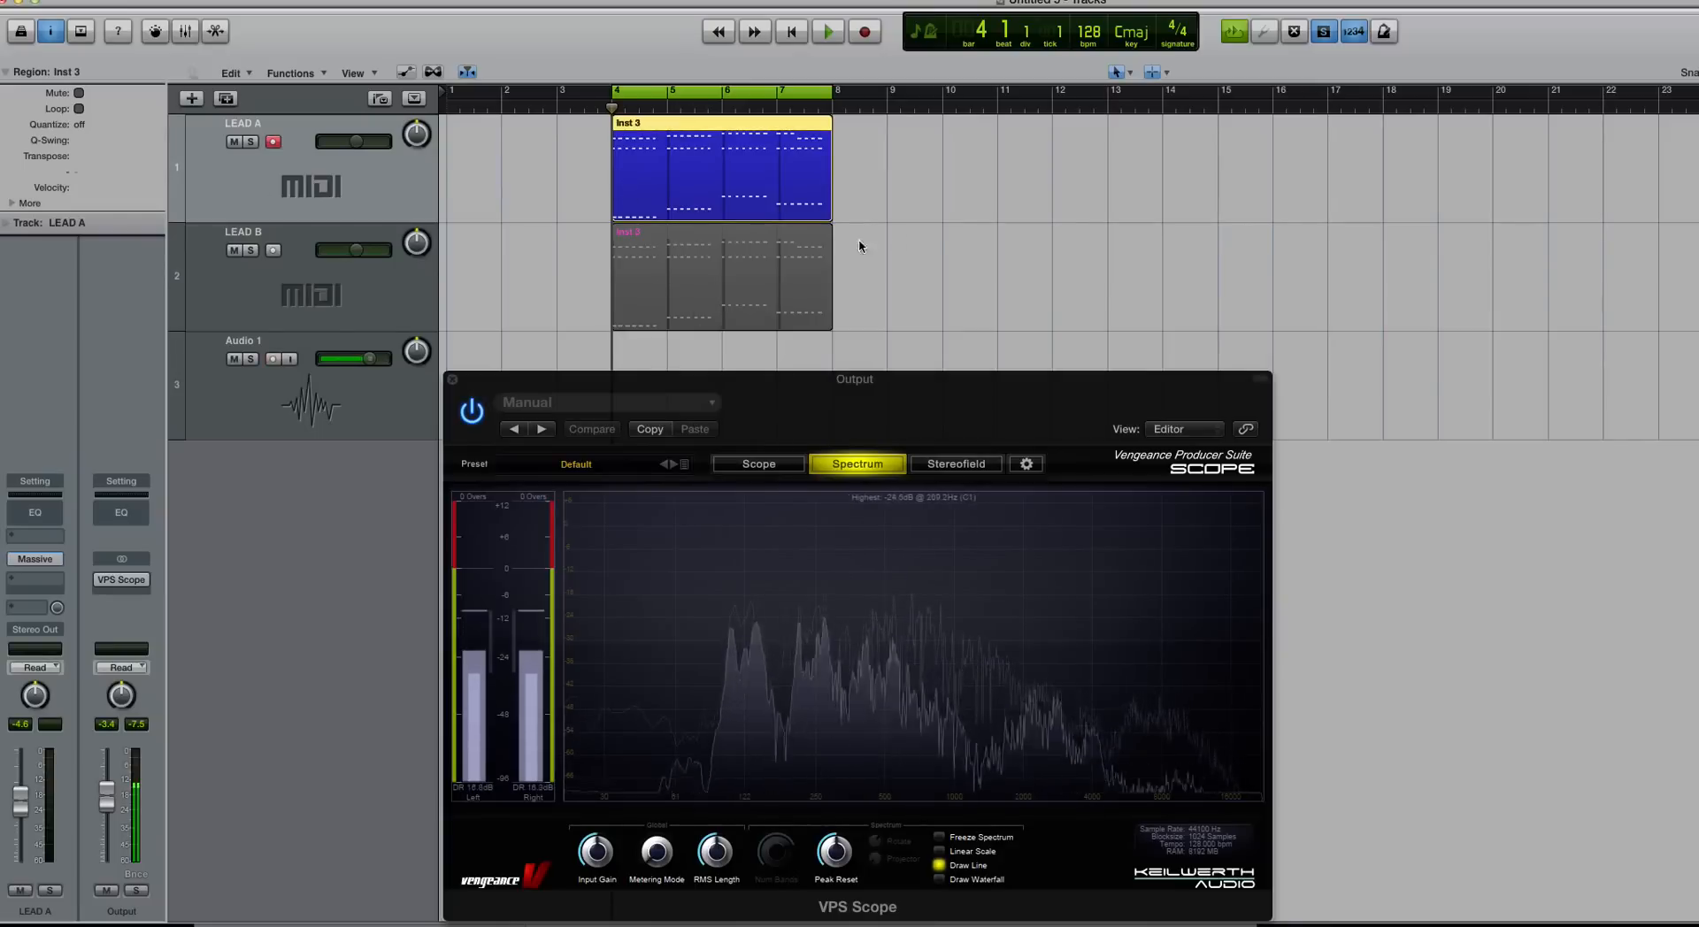
click(938, 227)
key(ctrl+s)
click(700, 167)
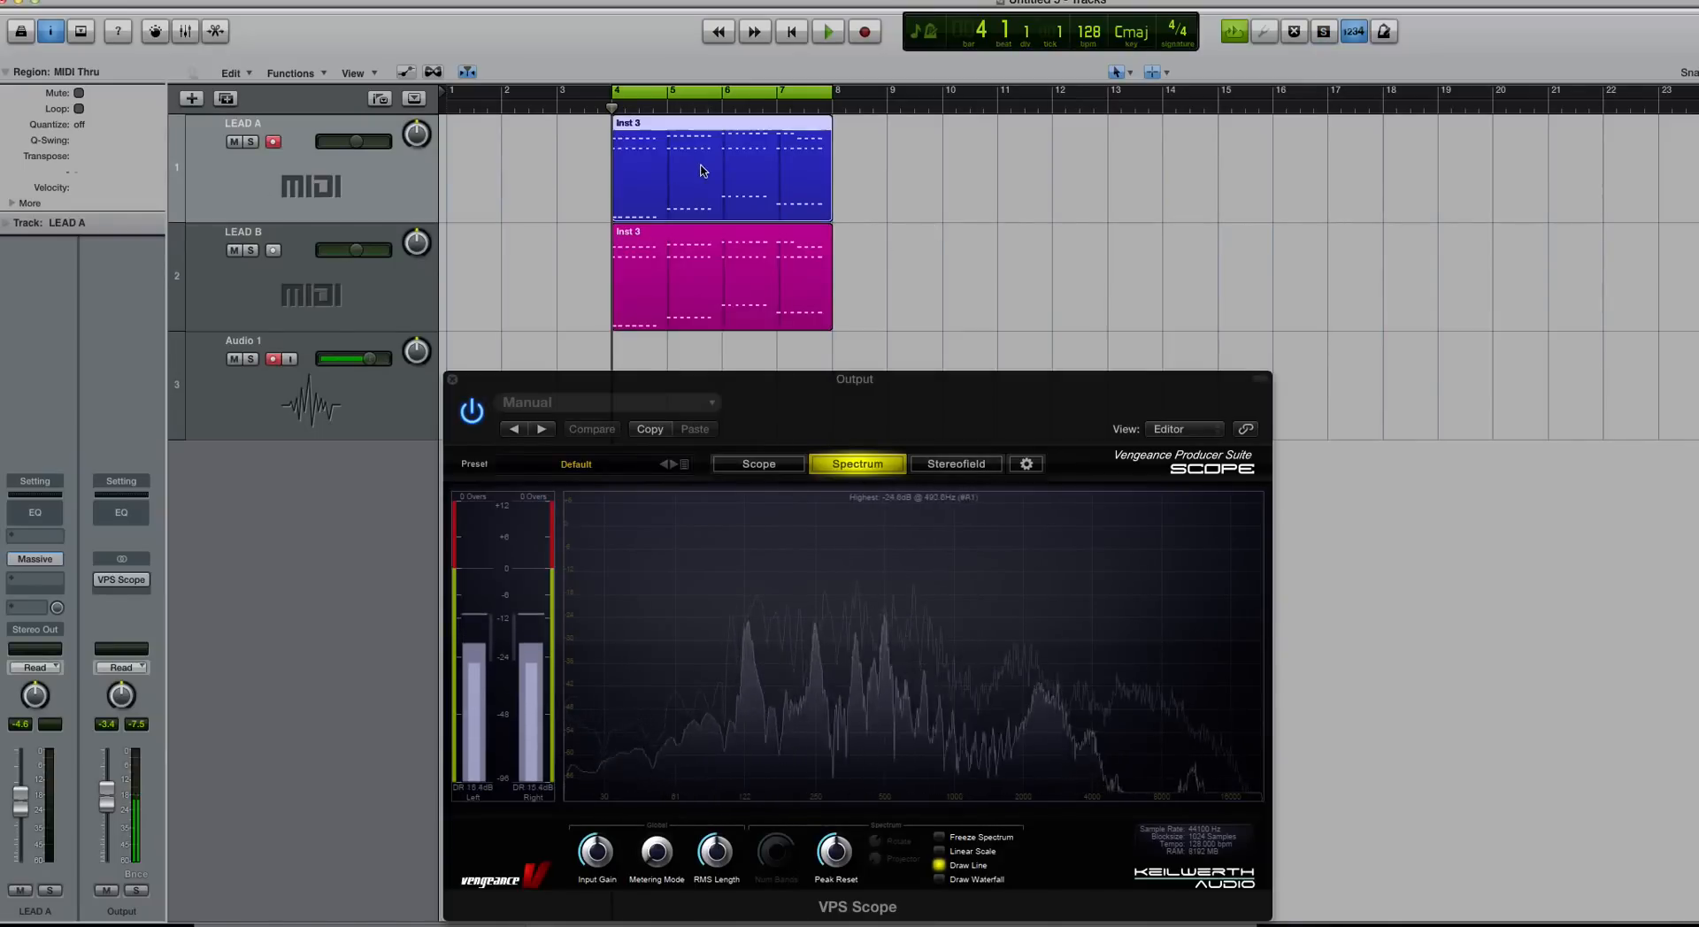
click(566, 176)
click(674, 160)
key(super+Right)
key(super+Right)
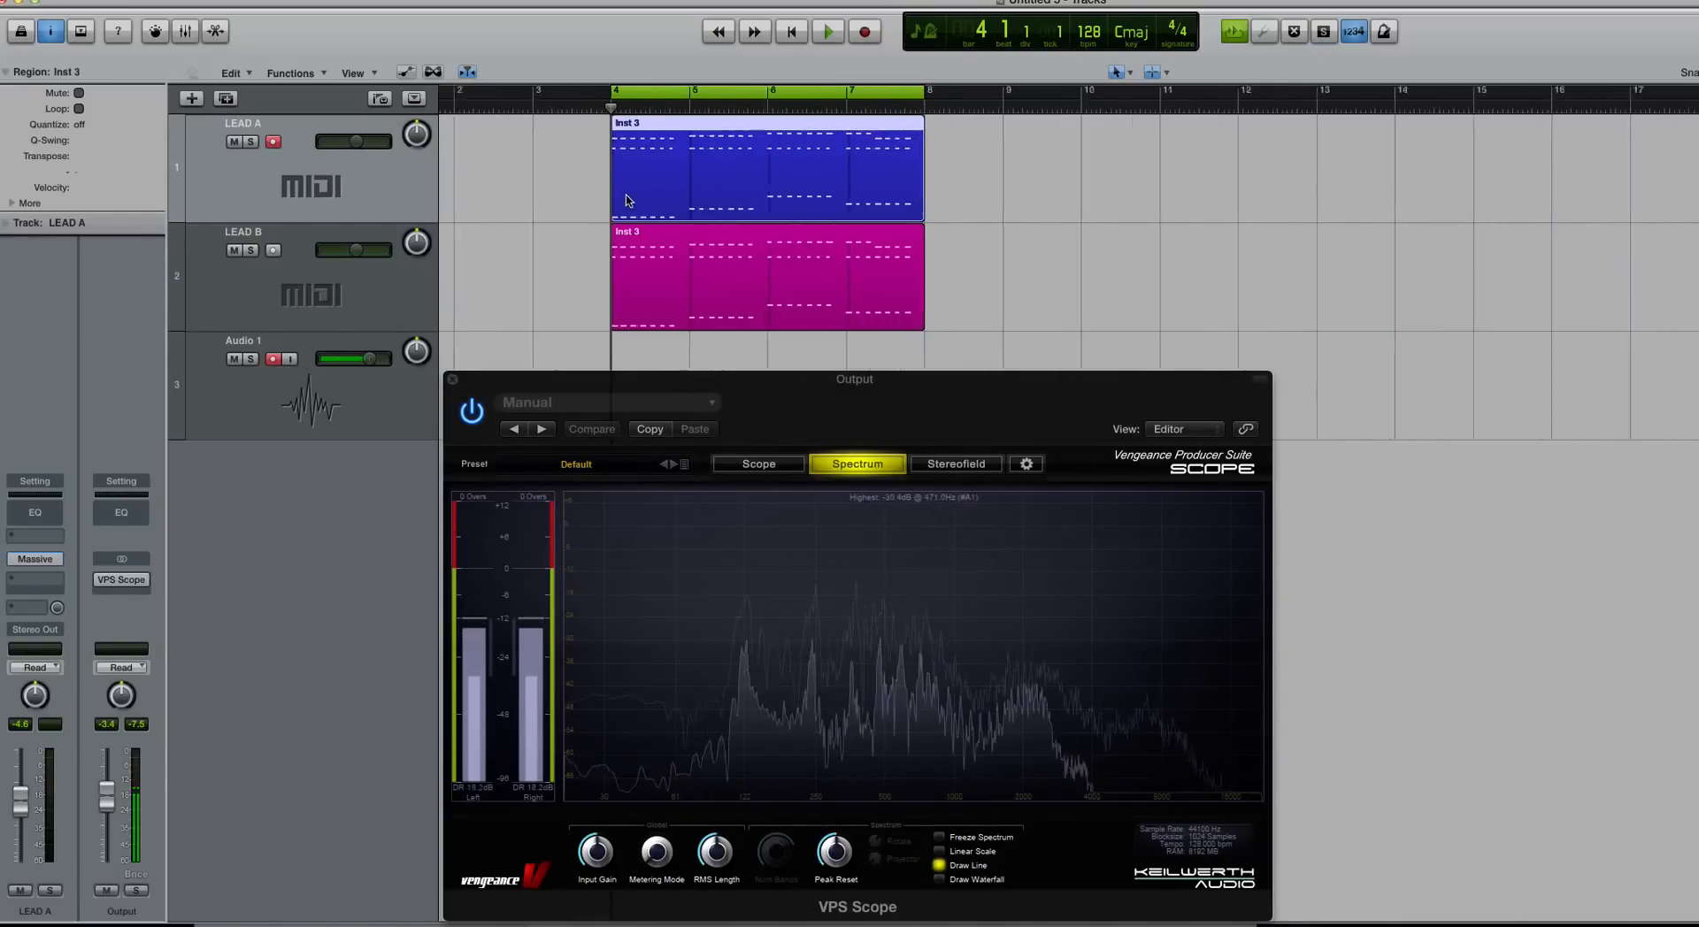
Step: Make the track lanes taller and nudge the Scope analyser window down
click(562, 303)
click(705, 274)
key(super+Down)
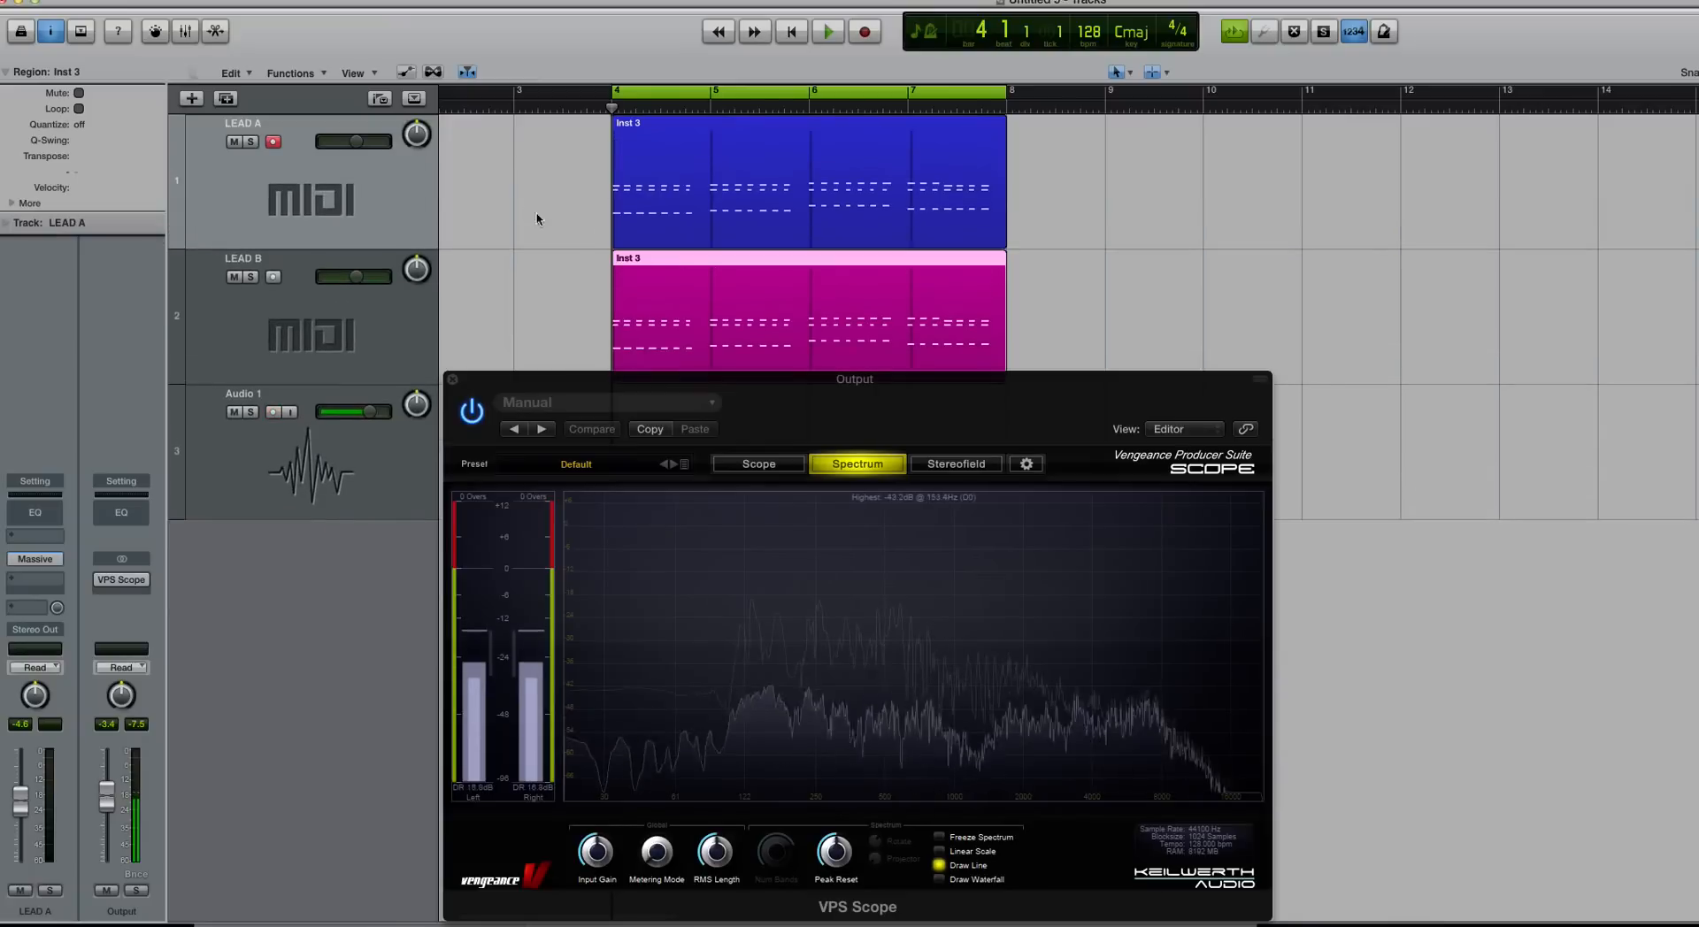
click(526, 211)
click(672, 173)
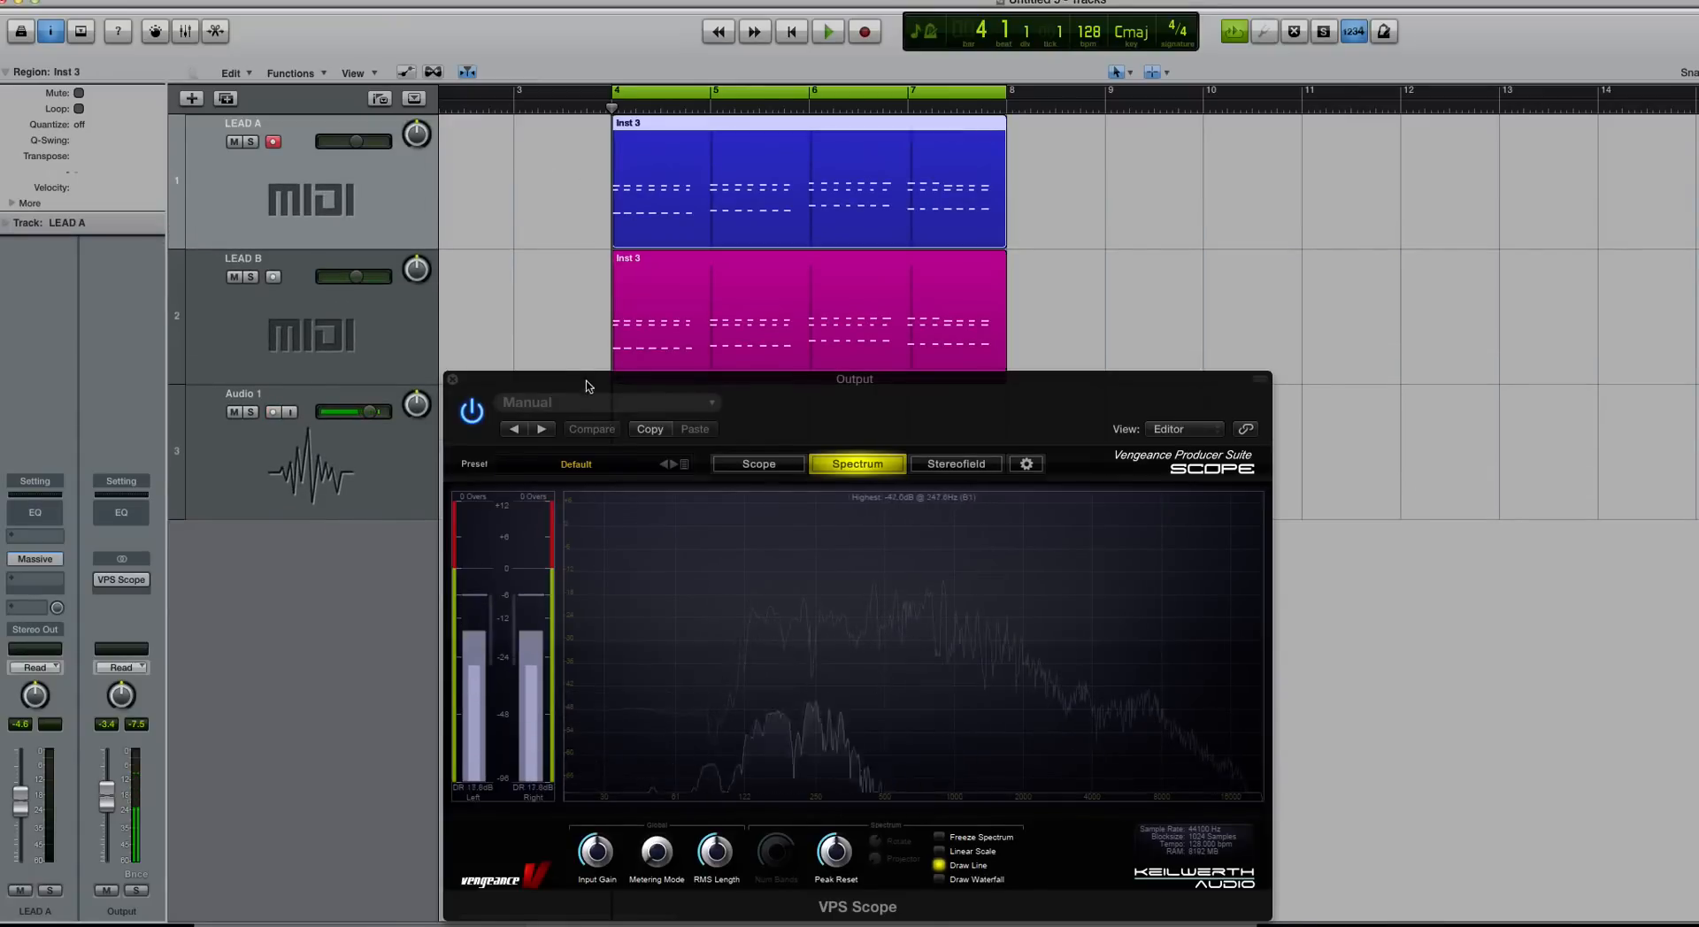
drag(590, 381, 590, 407)
click(571, 187)
Step: Solo LEAD A's region and play it alone, then play LEAD B's region alone
click(626, 170)
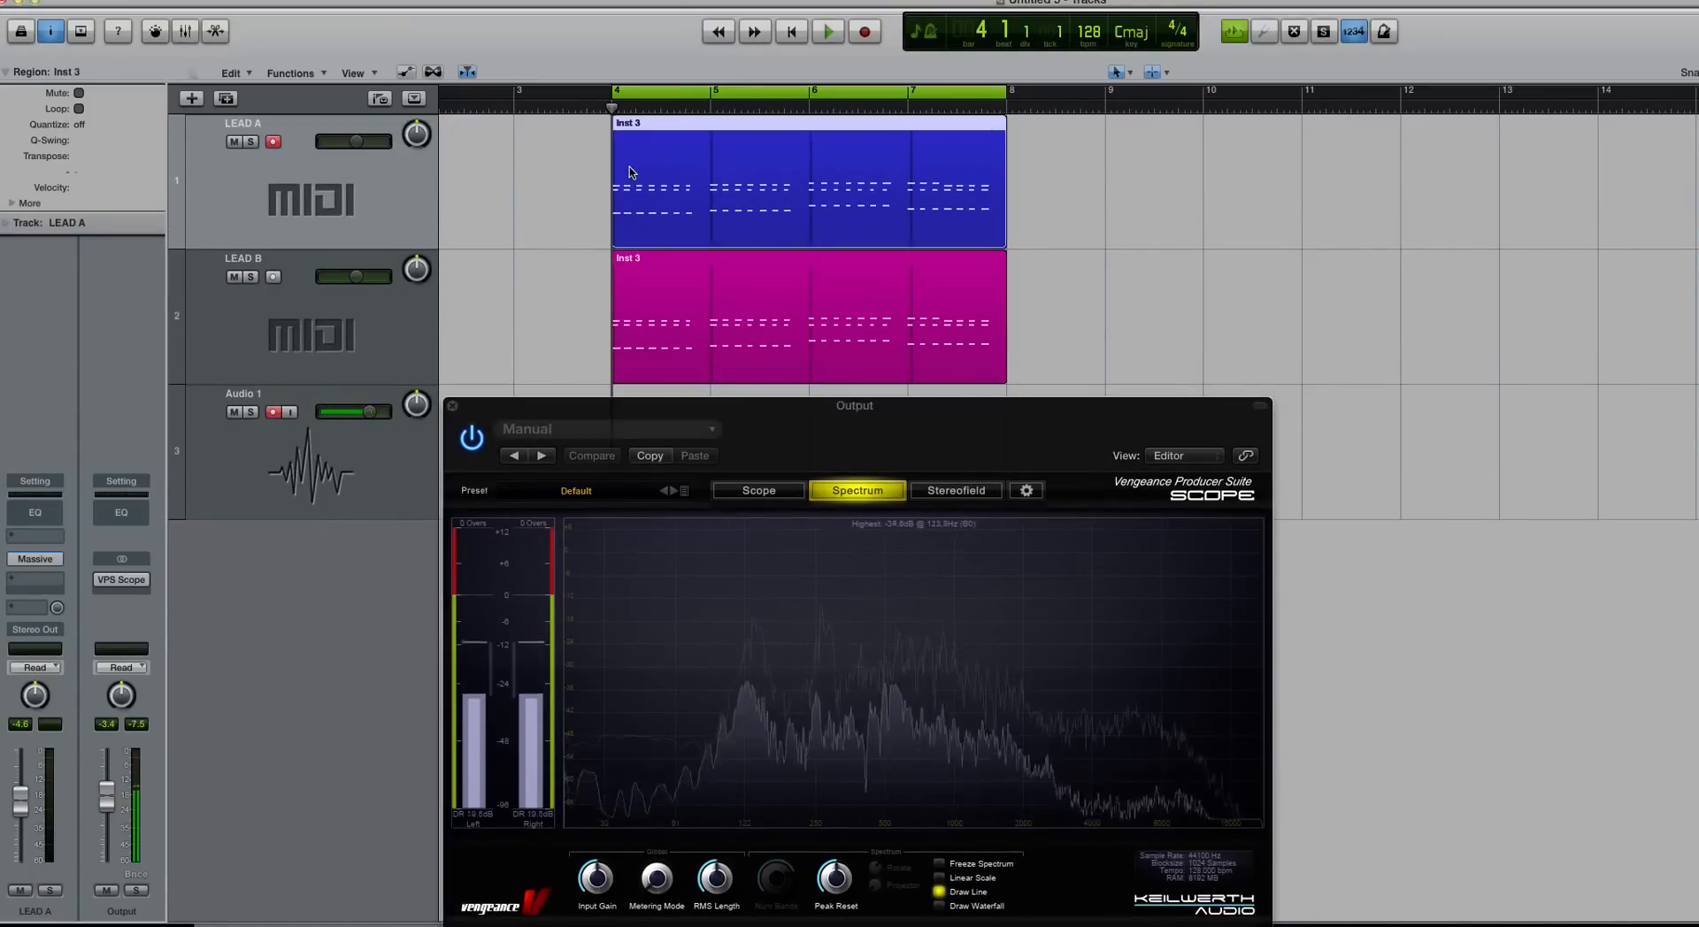
key(ctrl+s)
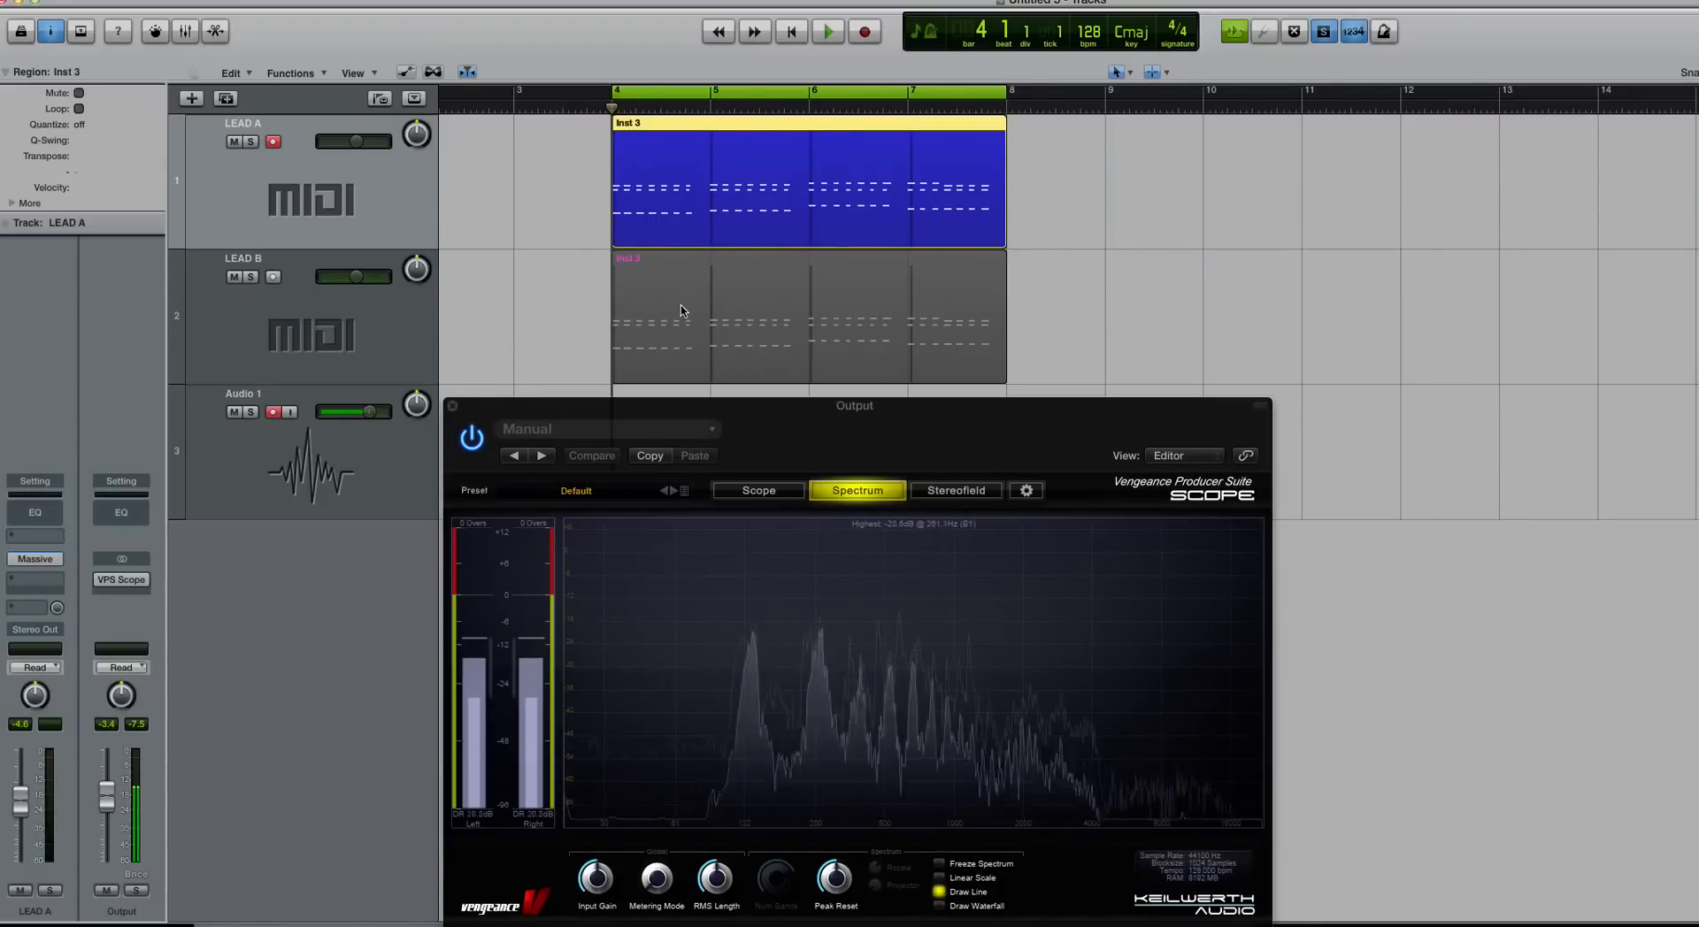
key(space)
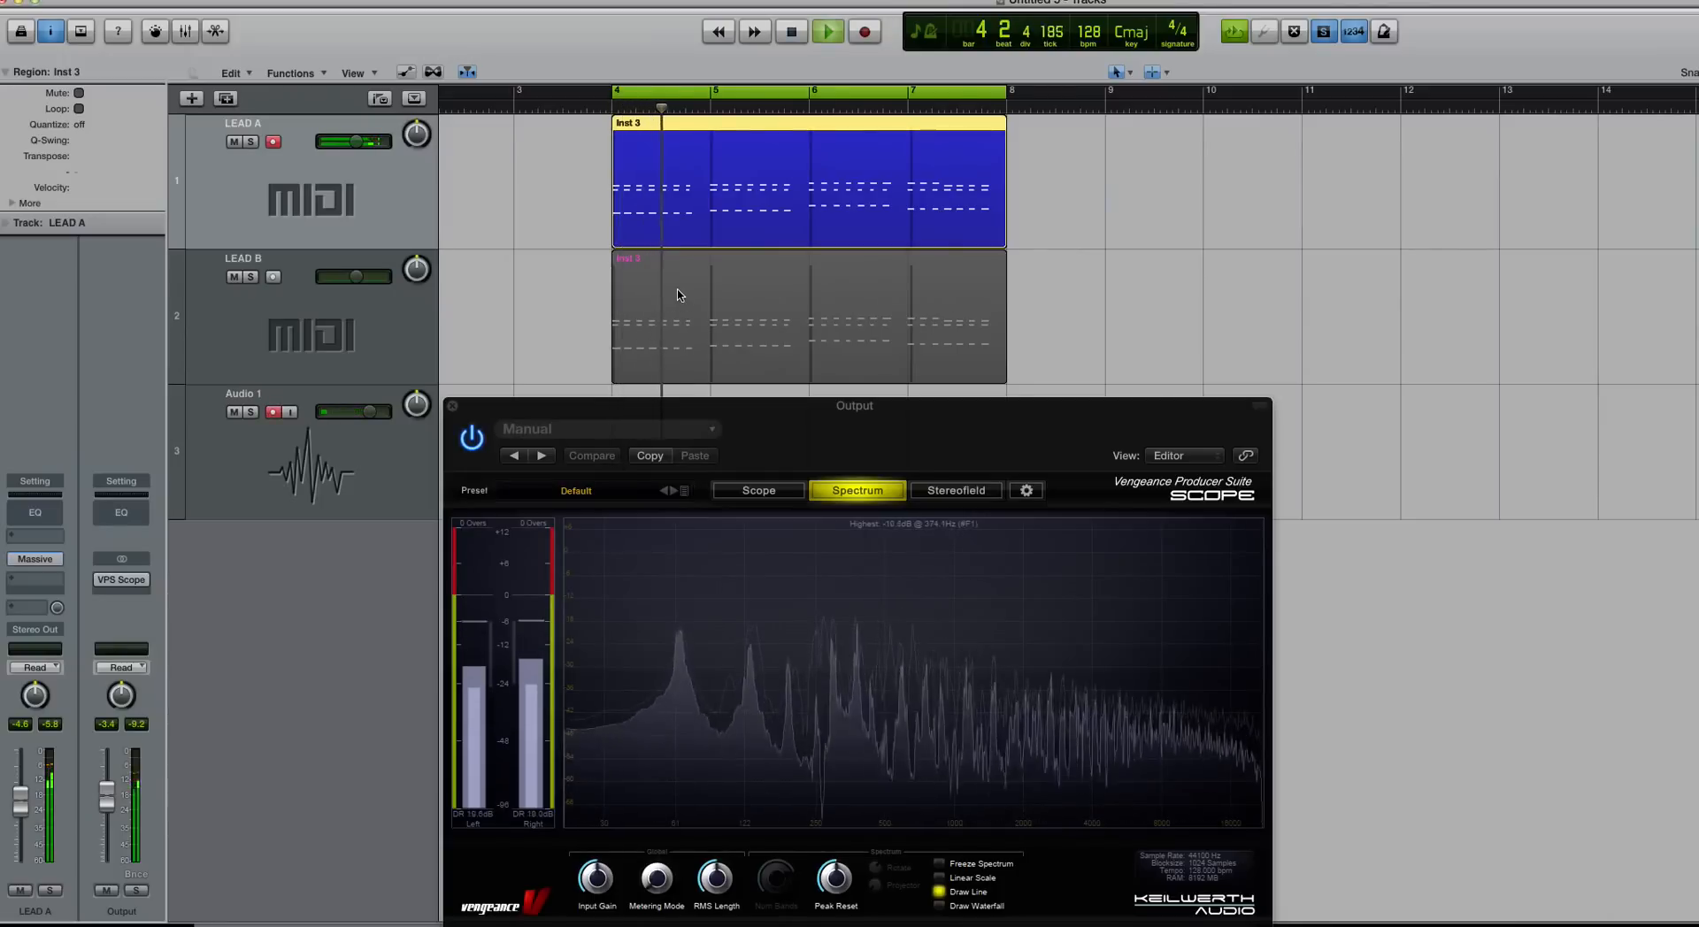
key(space)
click(724, 317)
key(space)
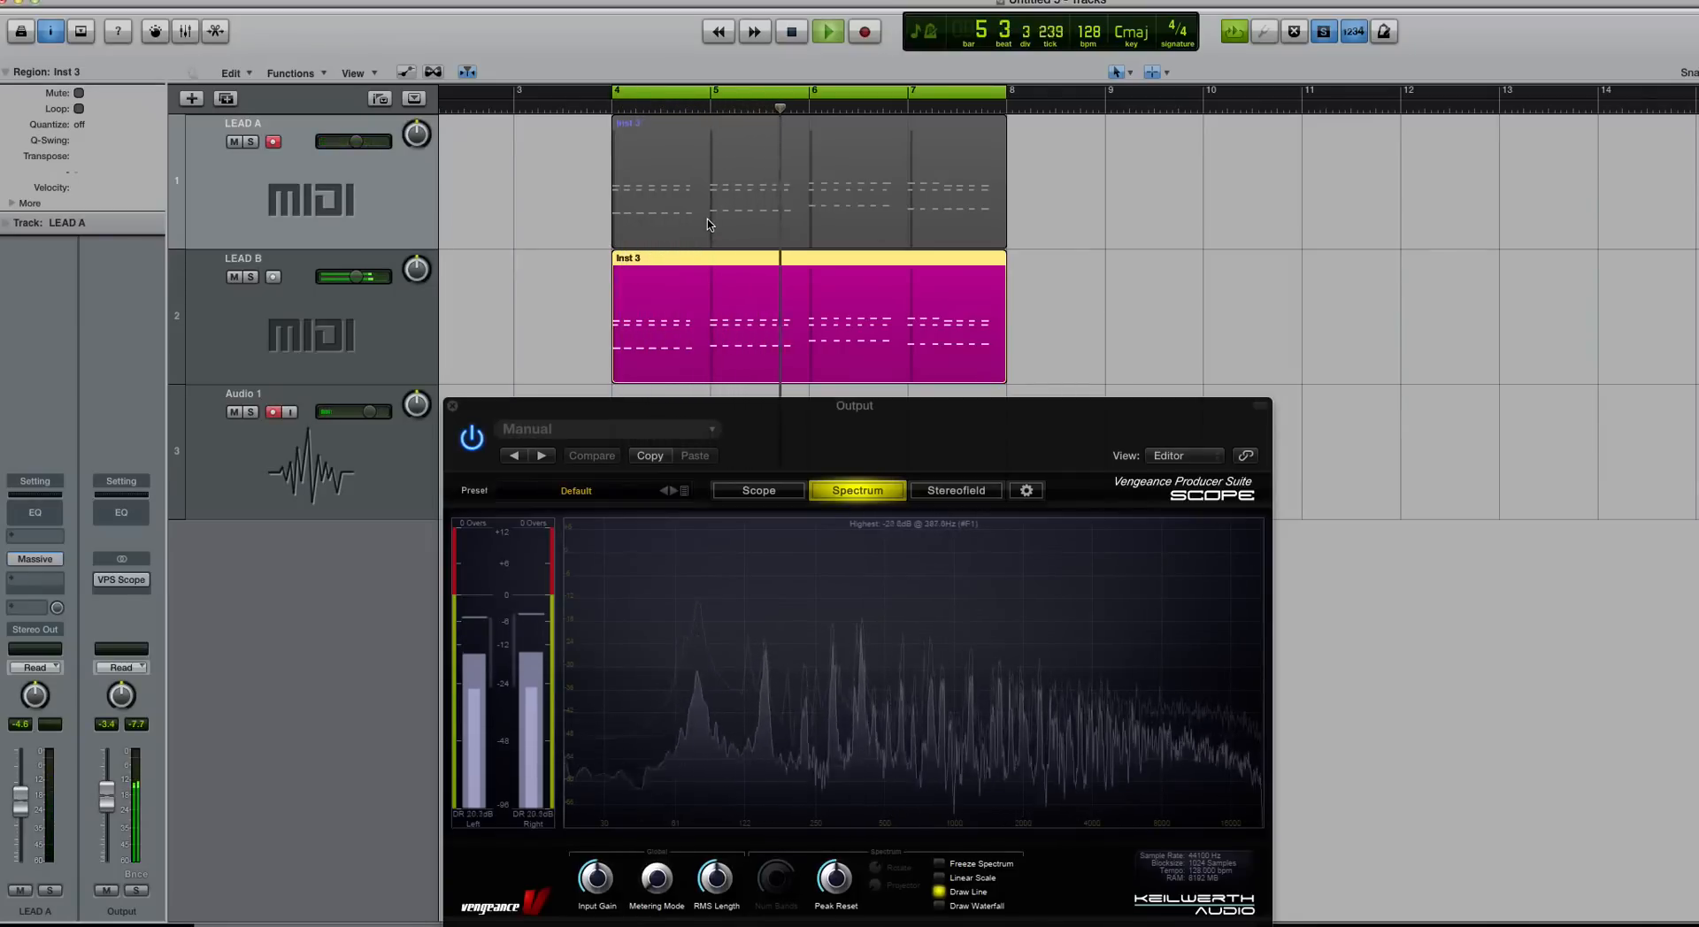
key(space)
Step: Audition LEAD A and then LEAD B again from bar 4
click(681, 199)
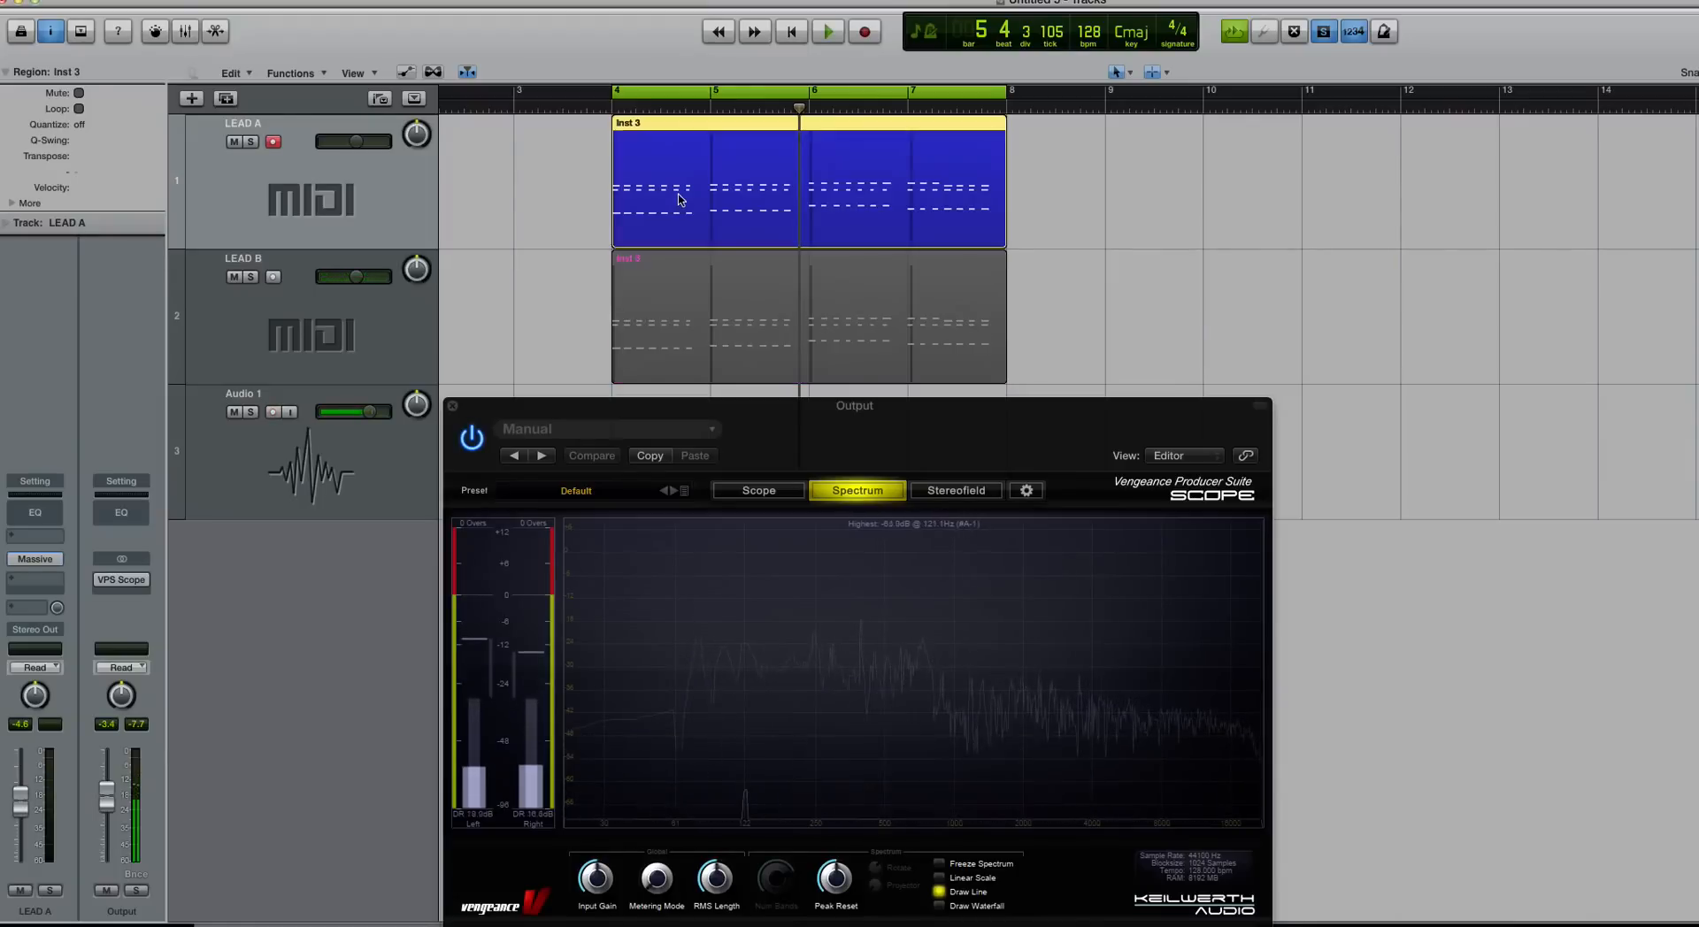
key(space)
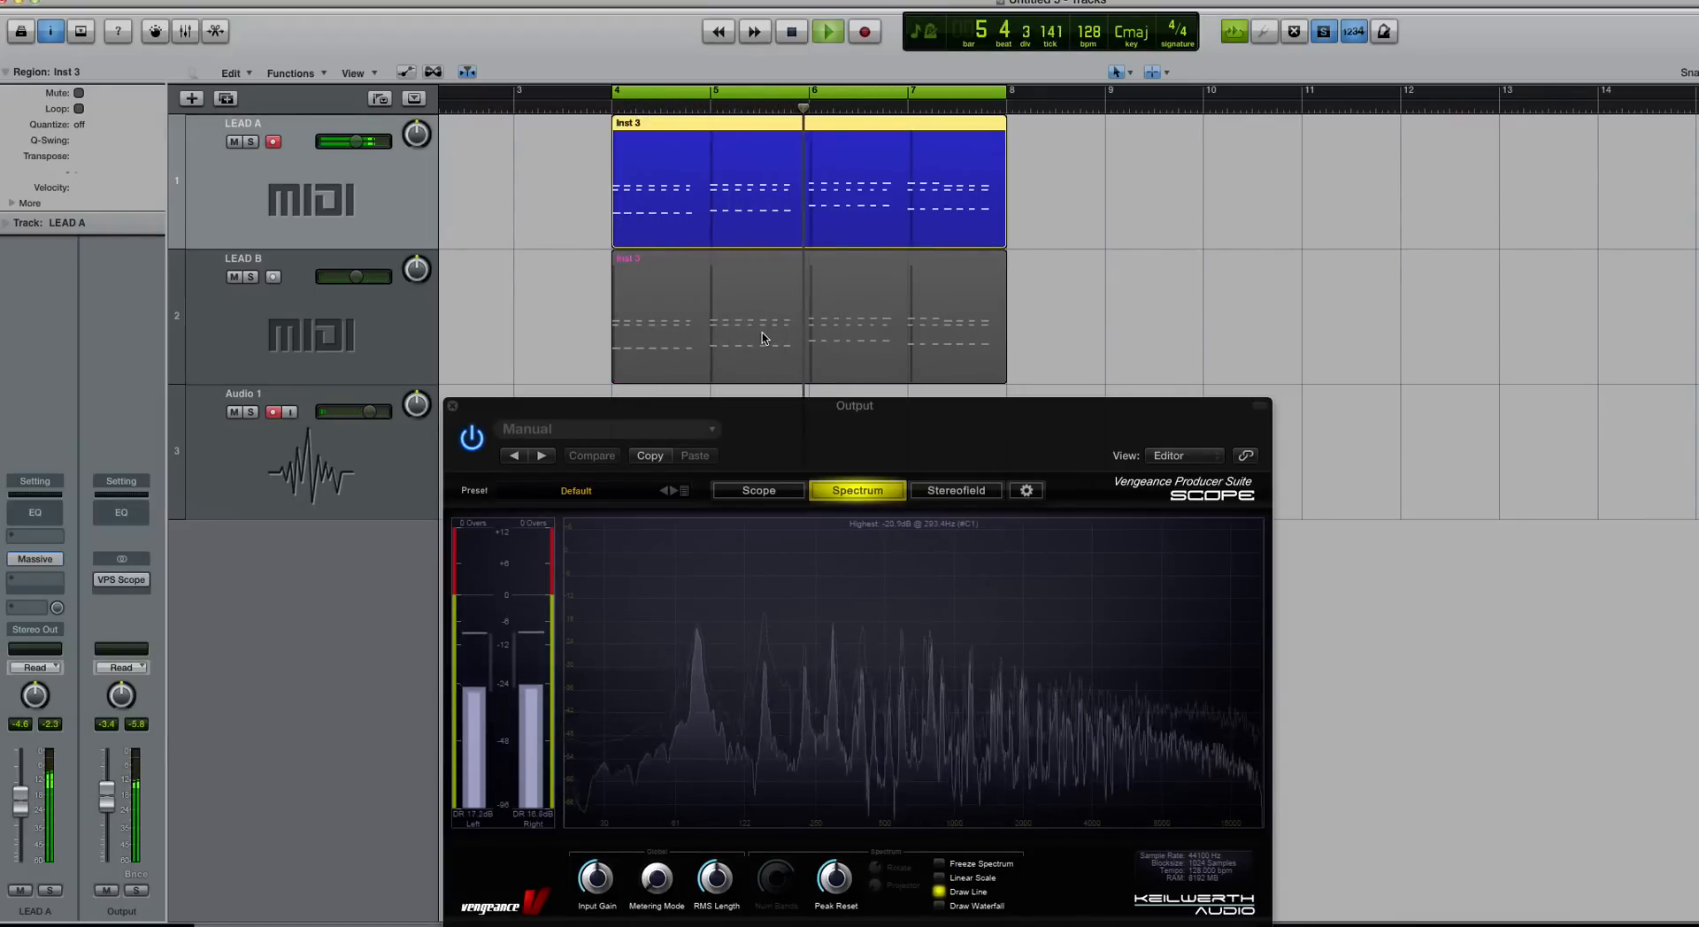
key(space)
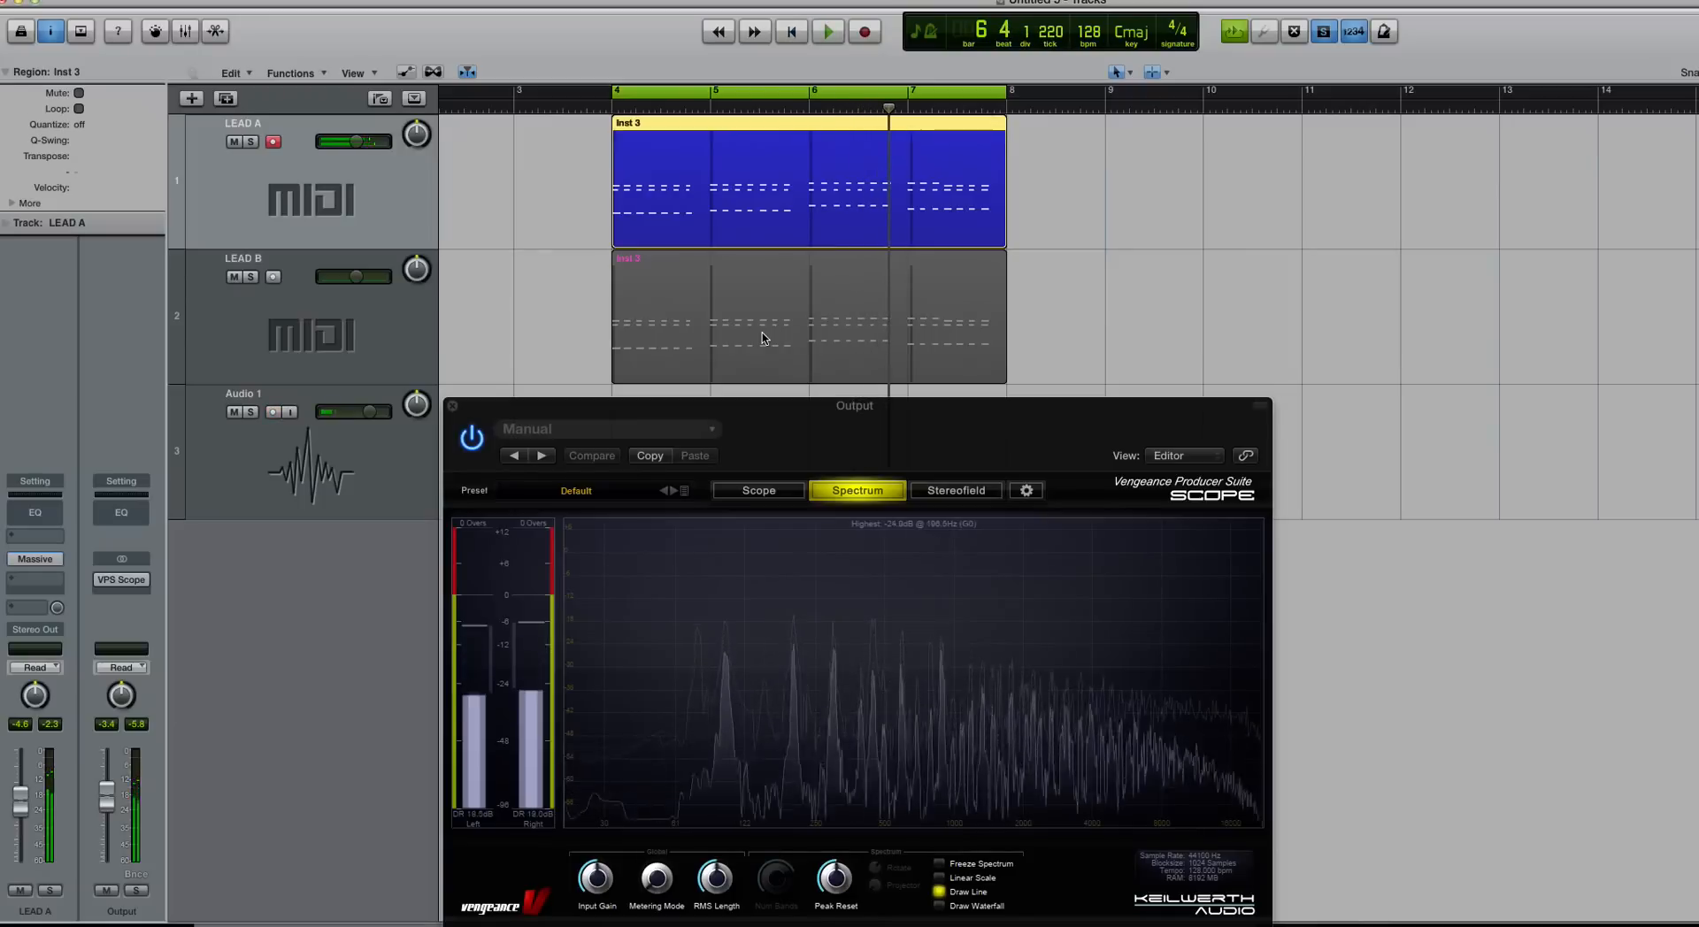
click(762, 337)
key(space)
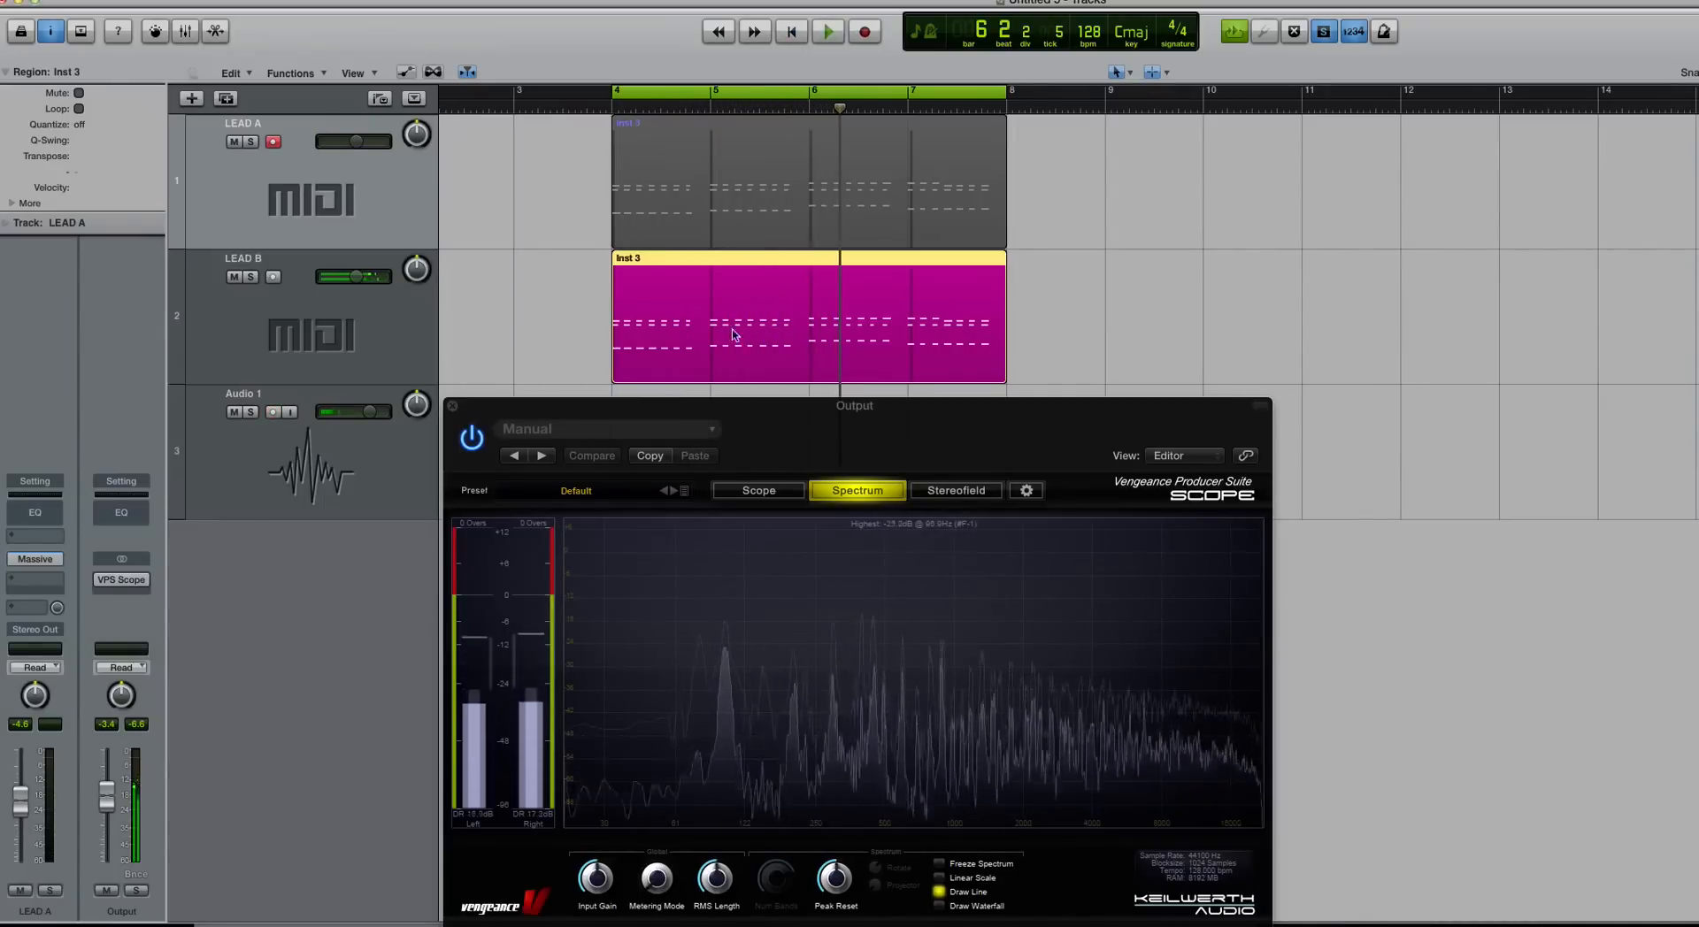
click(572, 285)
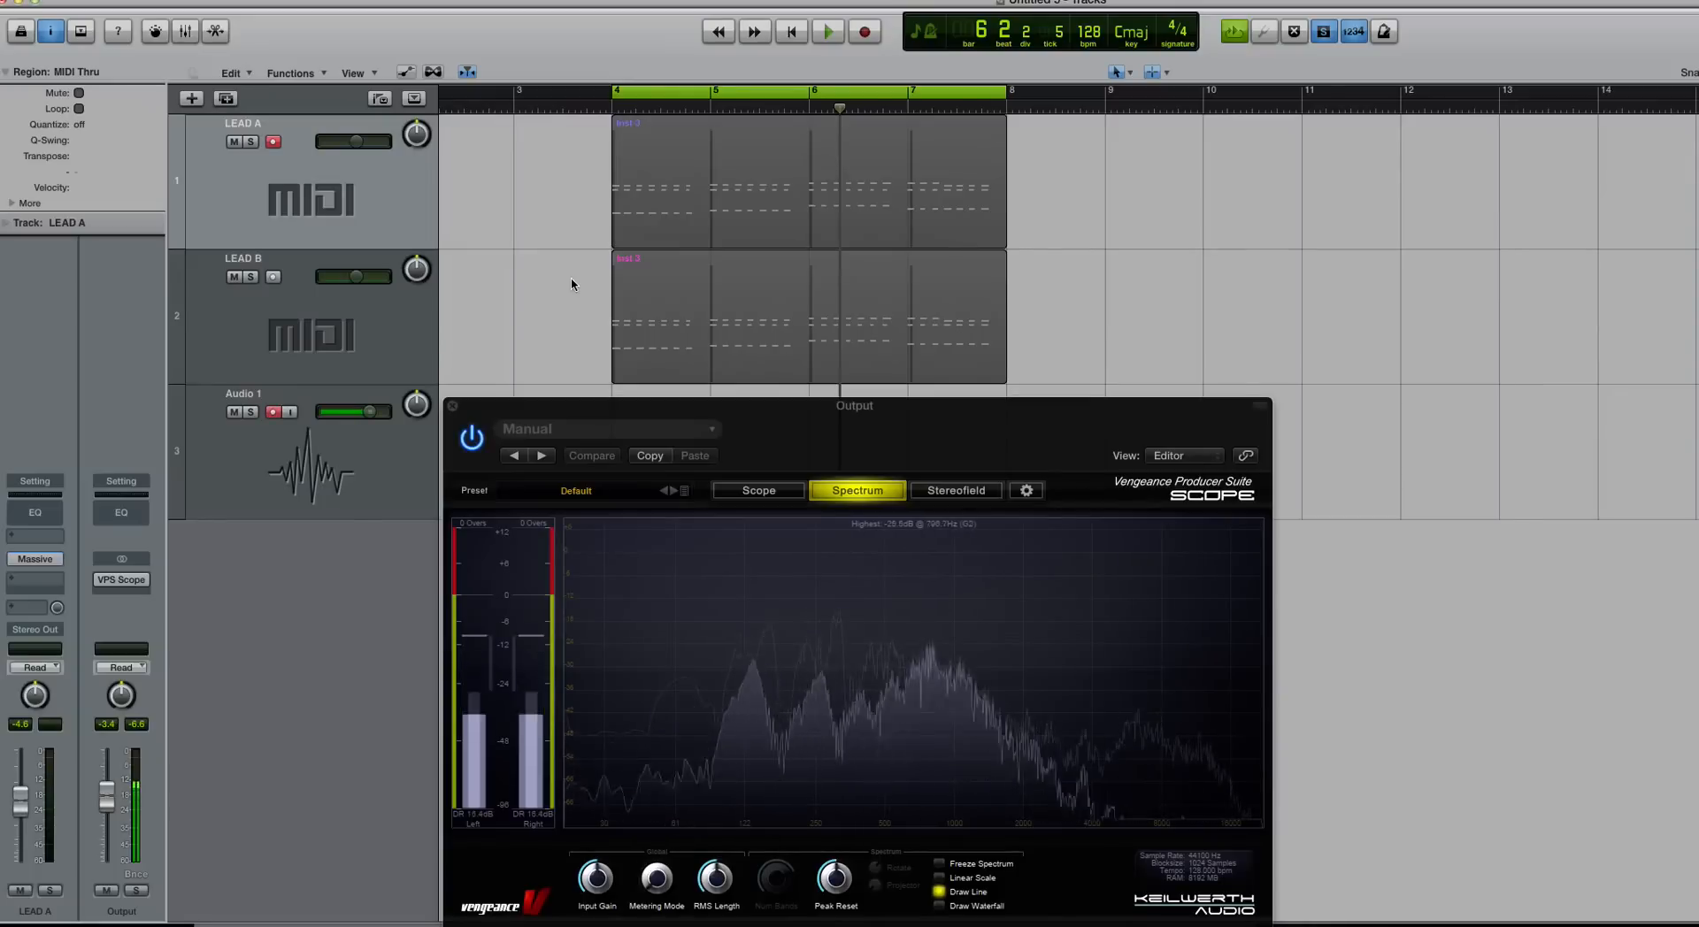
Step: Play from bar 4 switching between LEAD A and LEAD B, then close the spectrum analyser
click(670, 214)
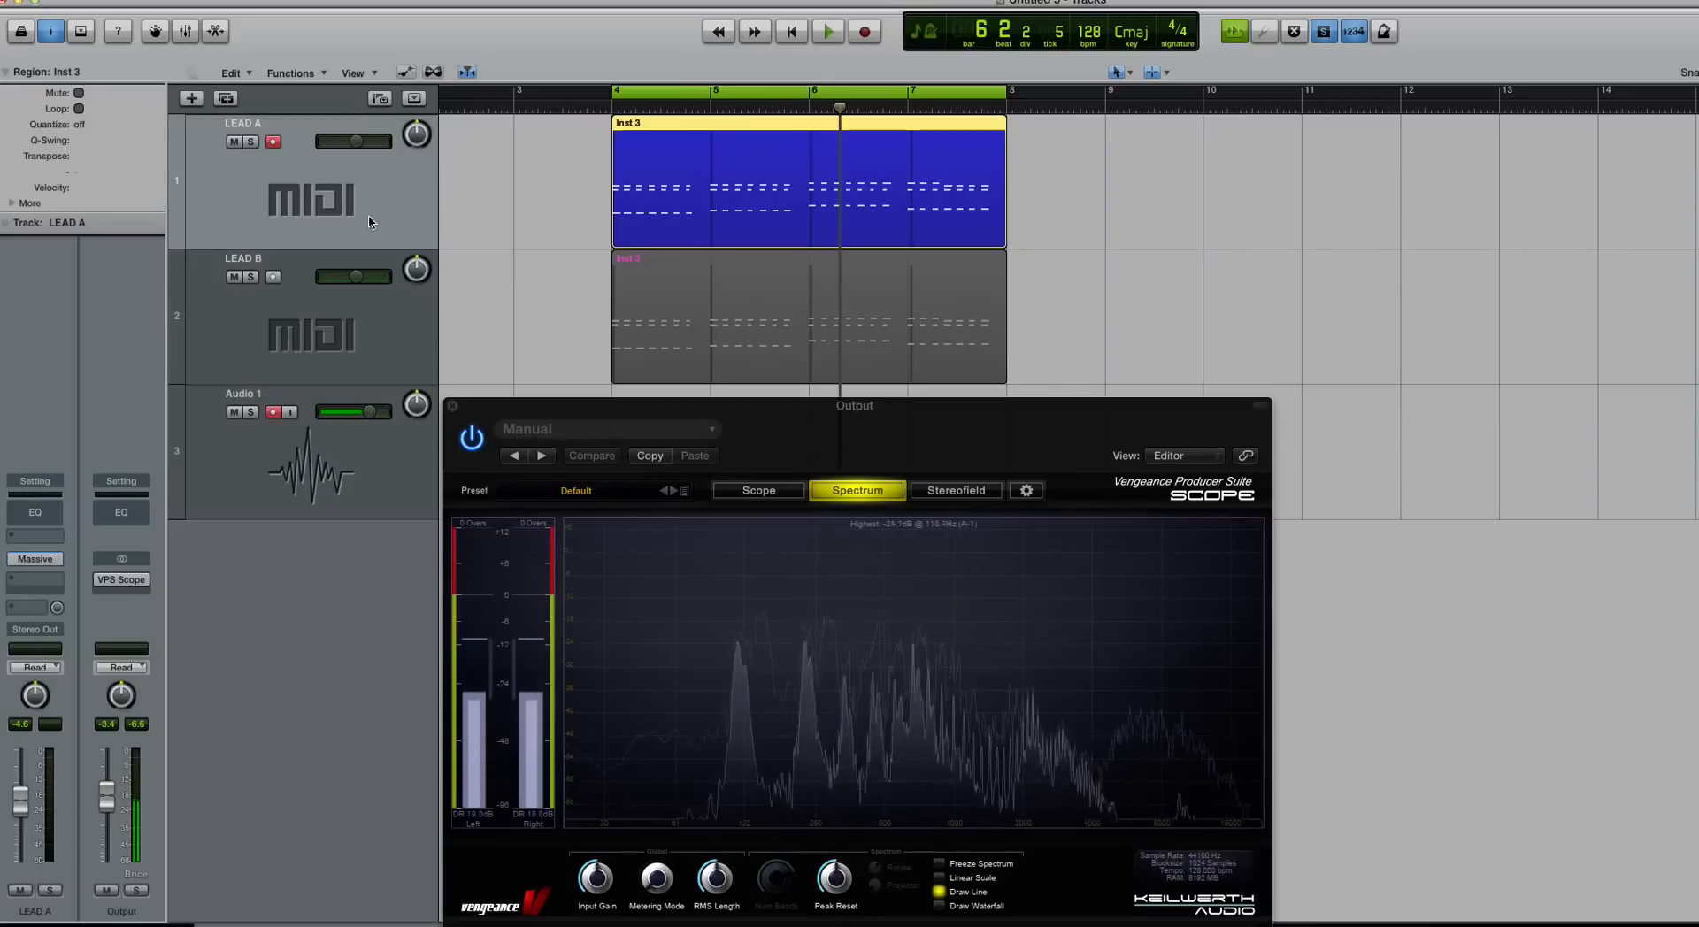
click(559, 184)
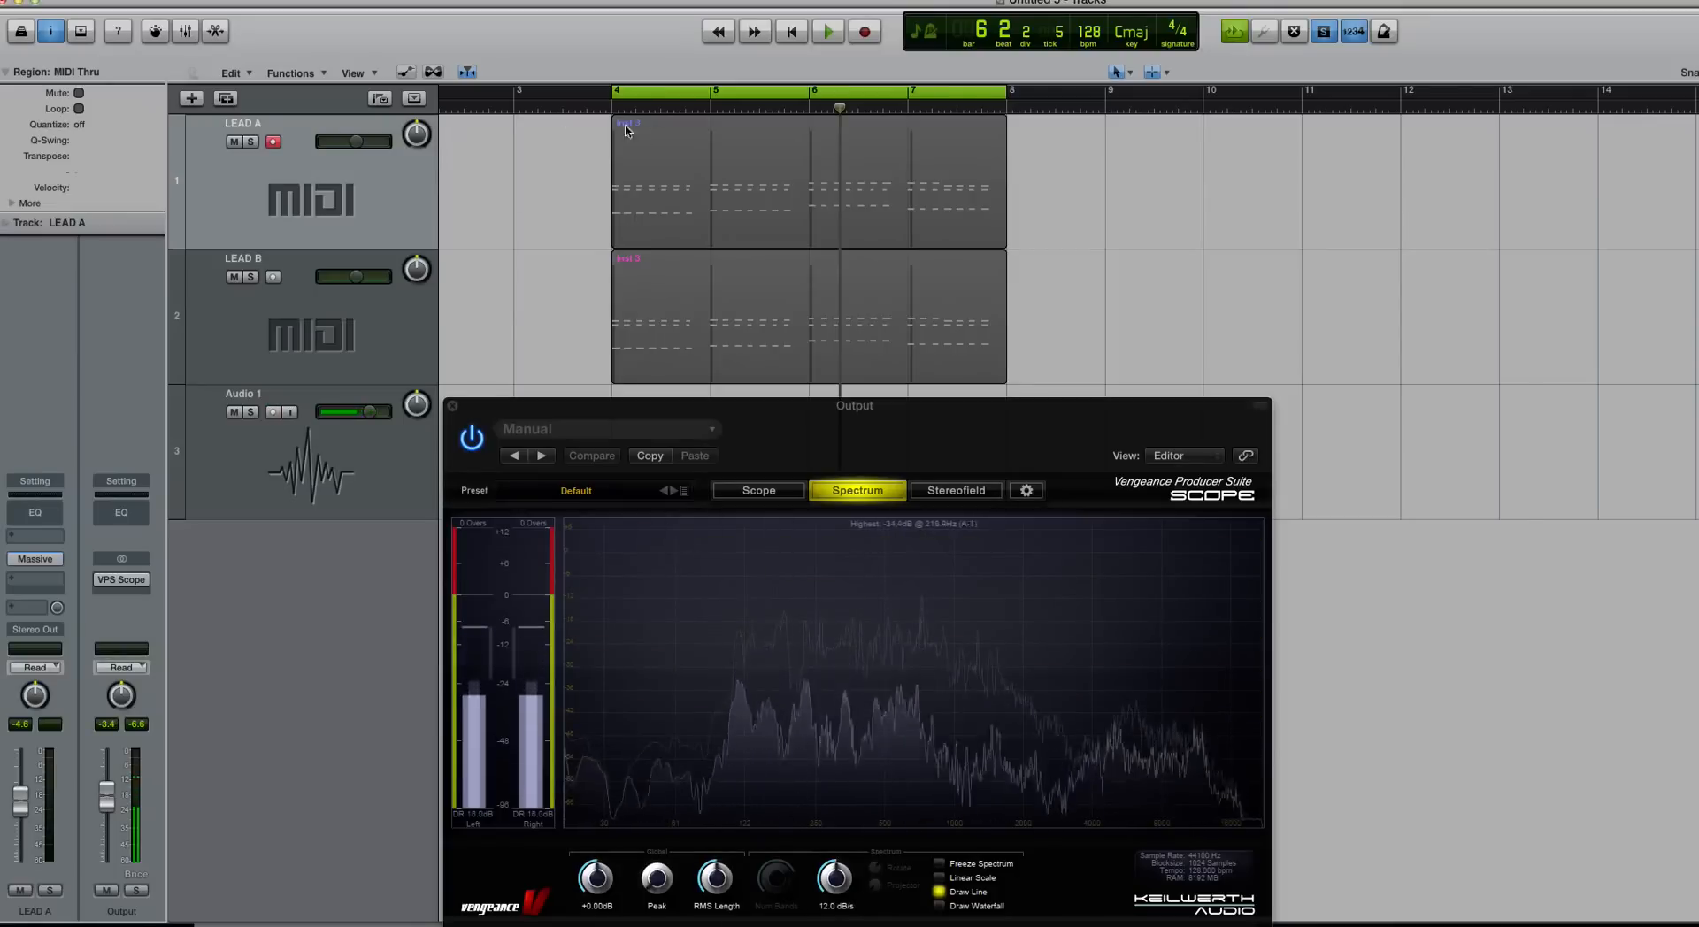
click(713, 190)
key(space)
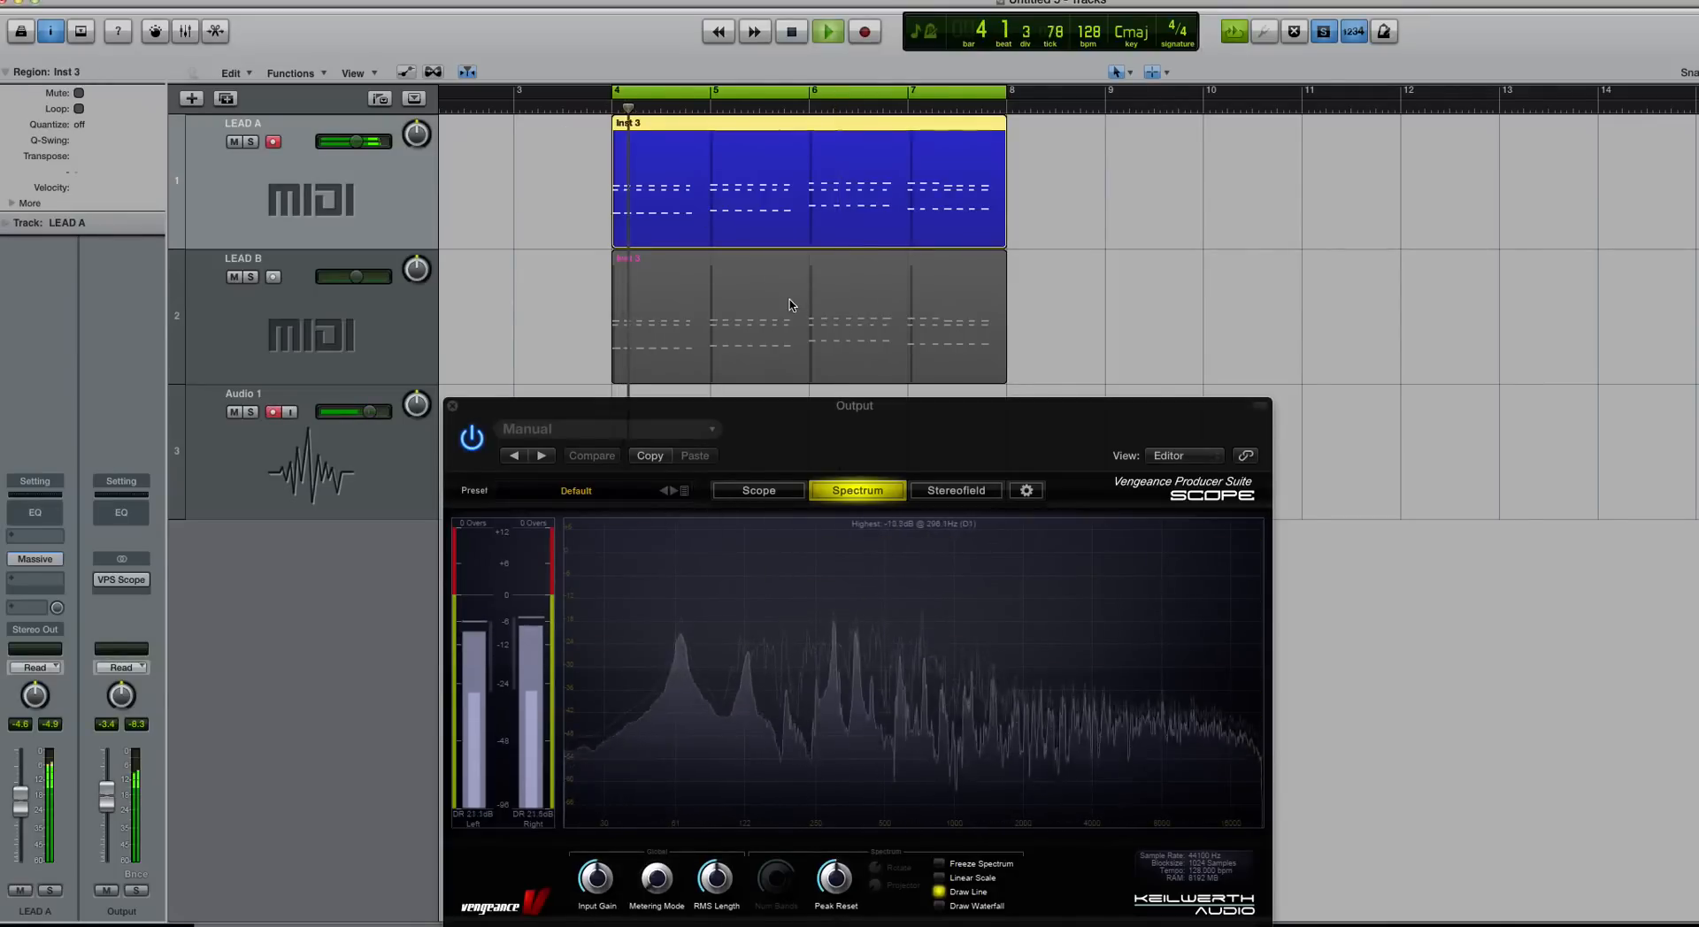
click(790, 339)
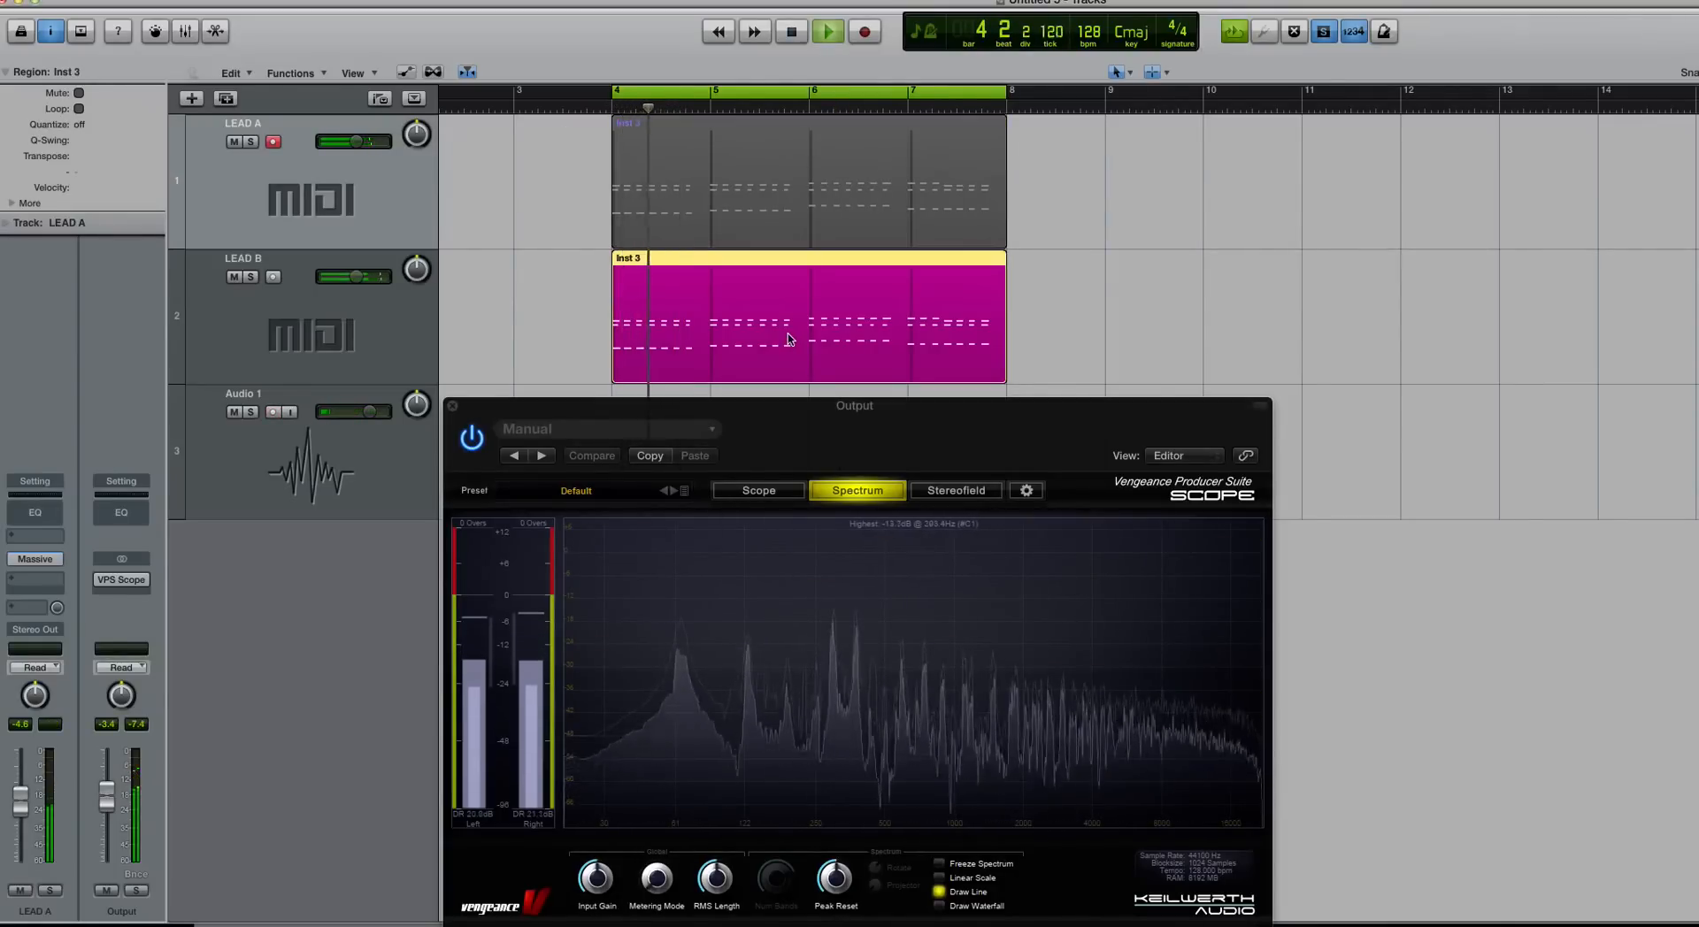
click(768, 186)
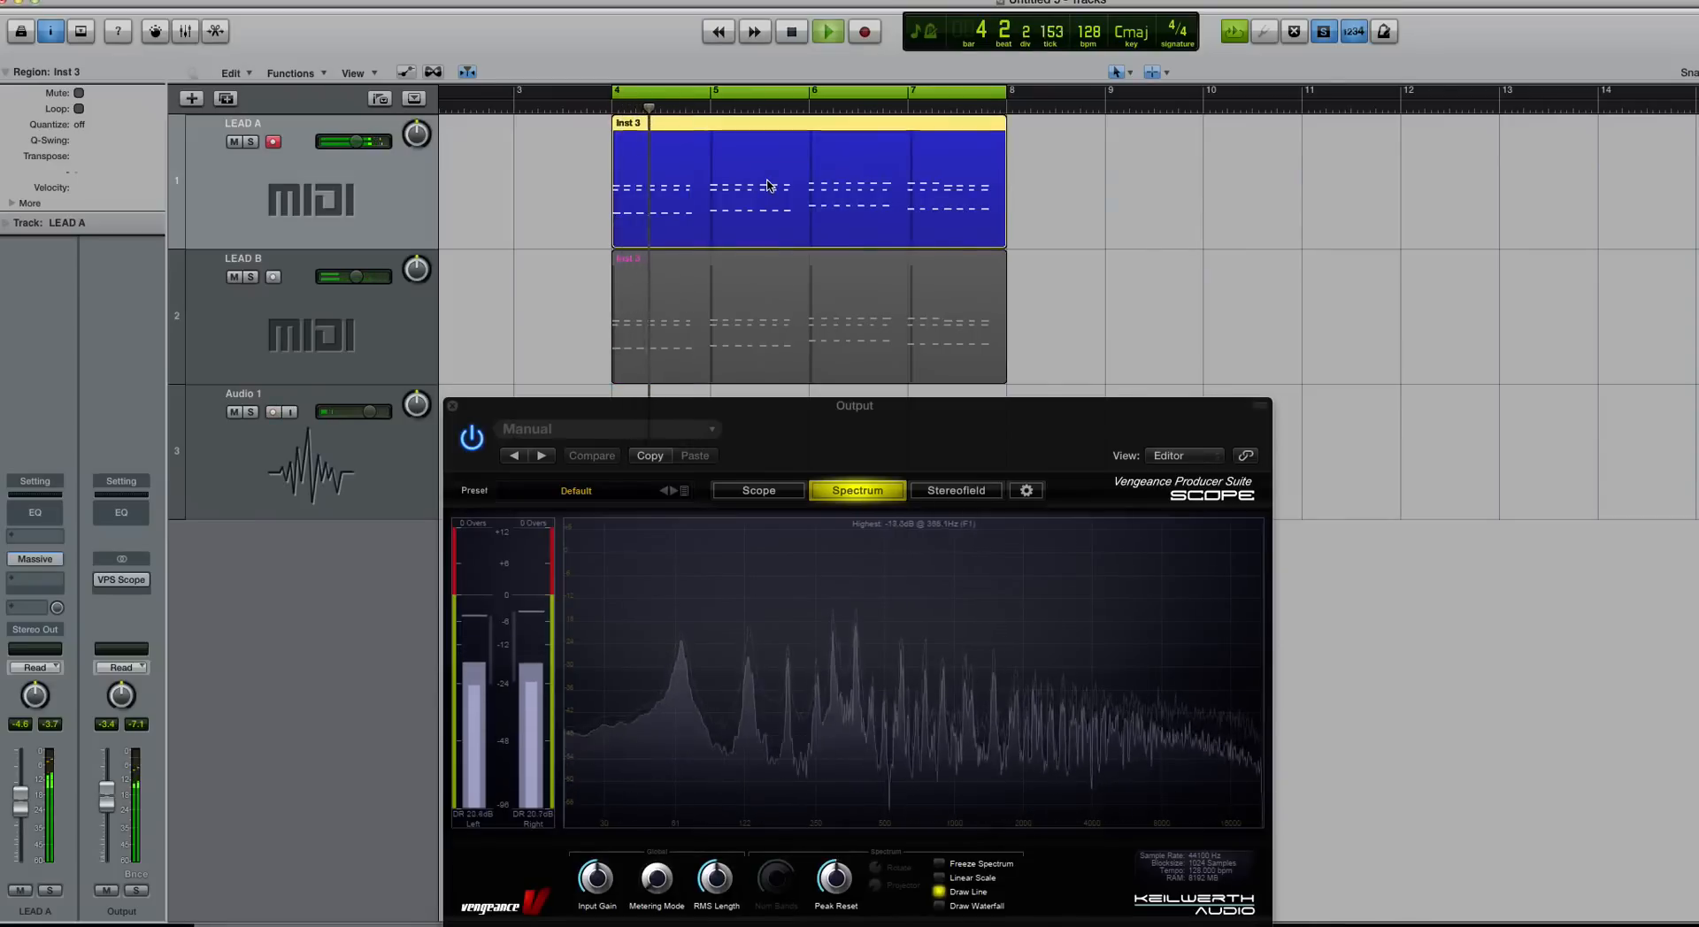
key(space)
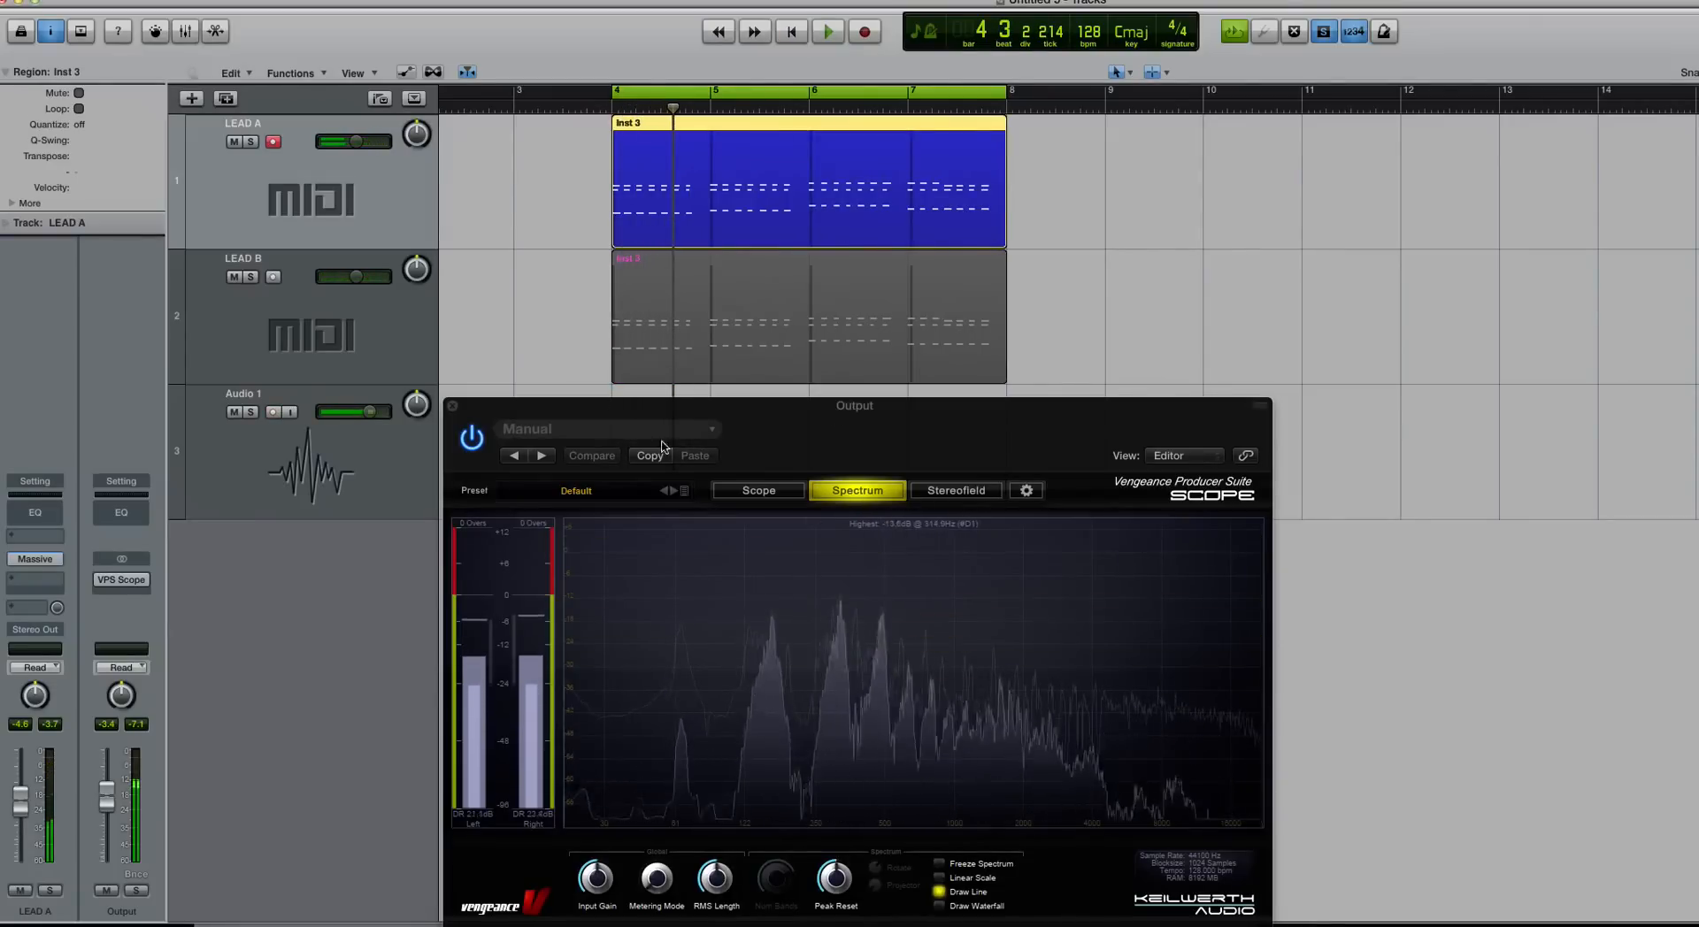
click(453, 406)
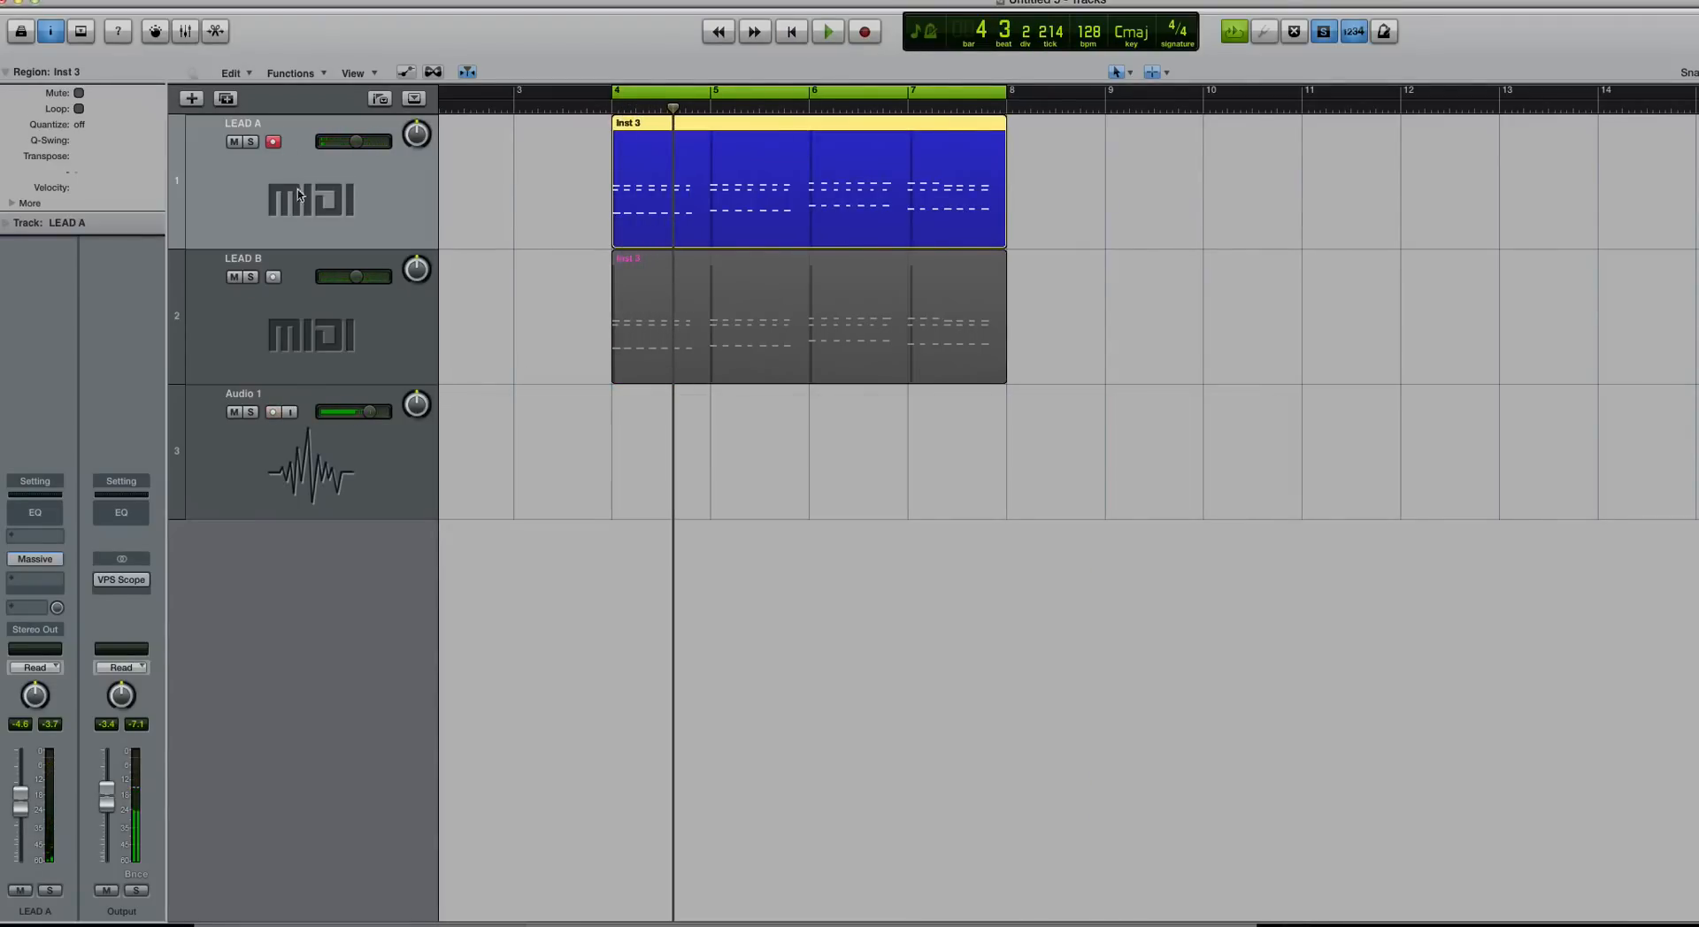
Step: Enlarge the track lanes and bars, and move LEAD A's Massive window to the lower right
key(super+Down)
key(super+Right)
key(super+Right)
key(super+Right)
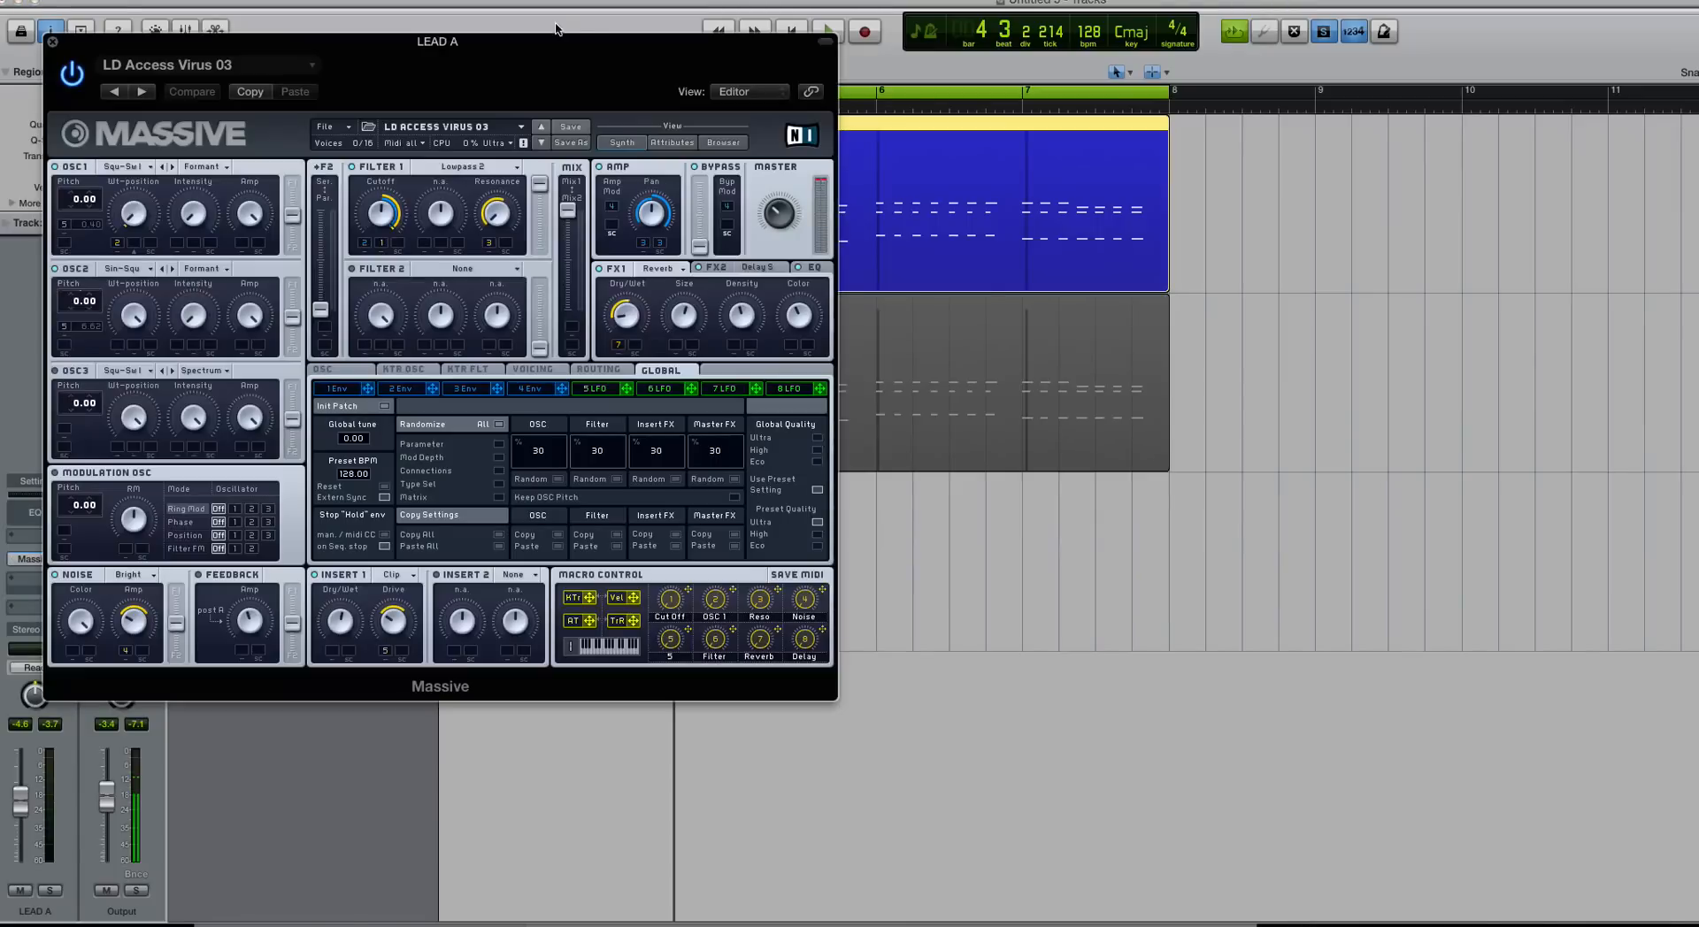
drag(556, 39, 1180, 293)
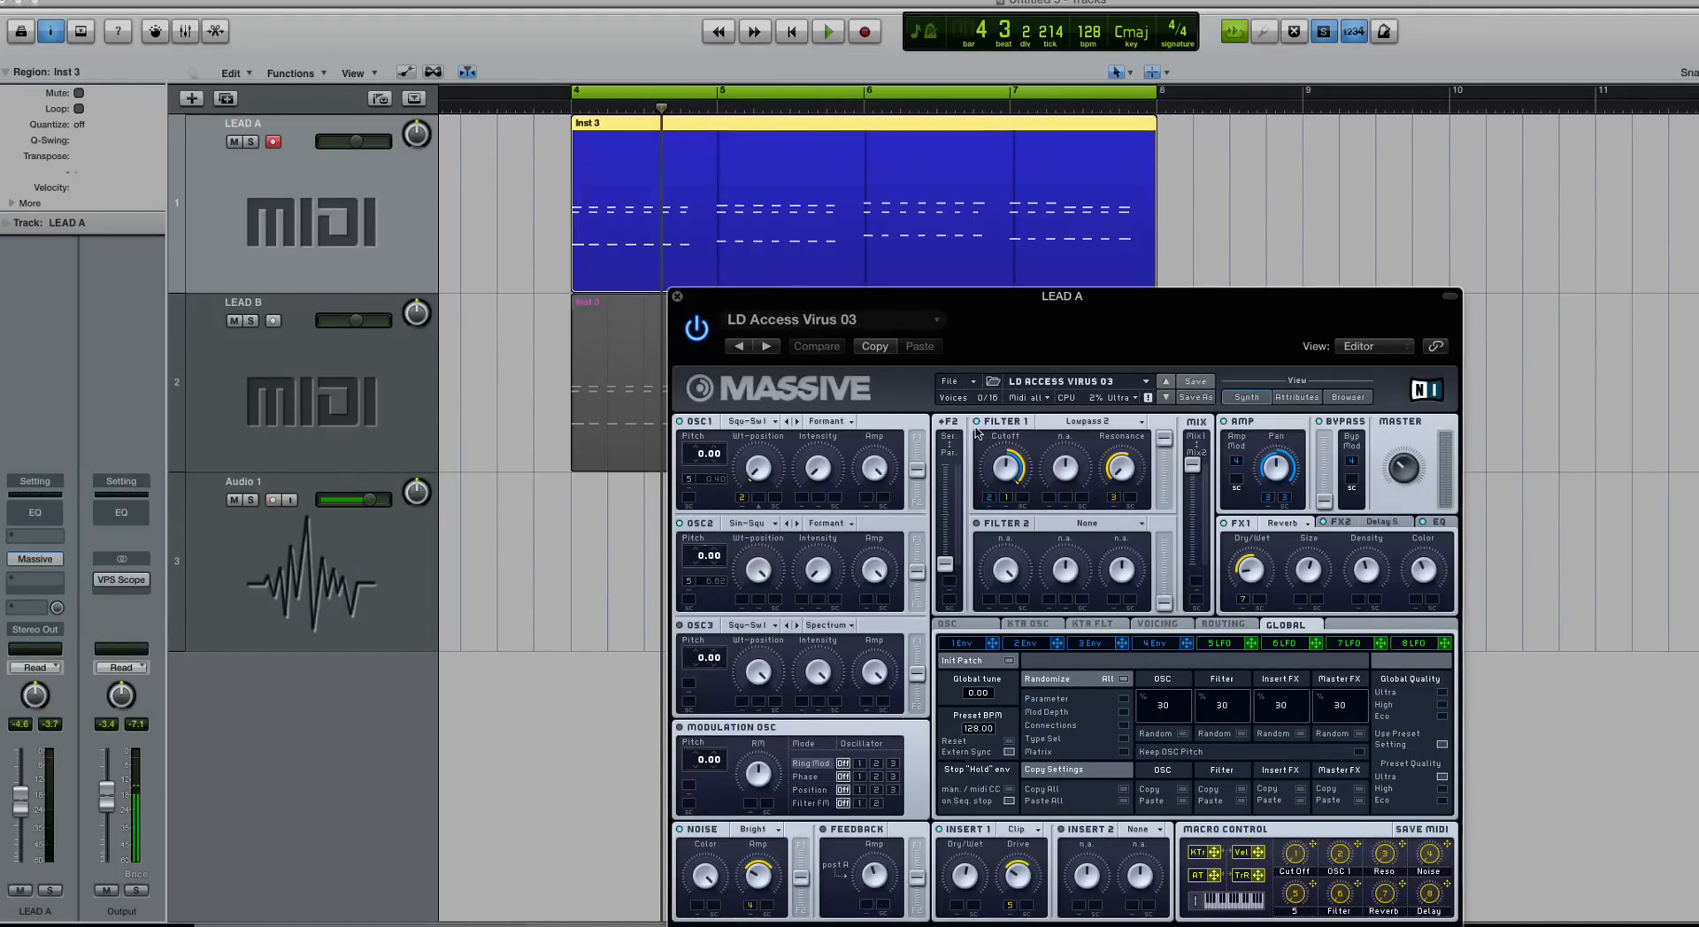
Step: Inspect LEAD B's Massive patch, then close it along with LEAD A's OSC1 wavetable list
click(750, 421)
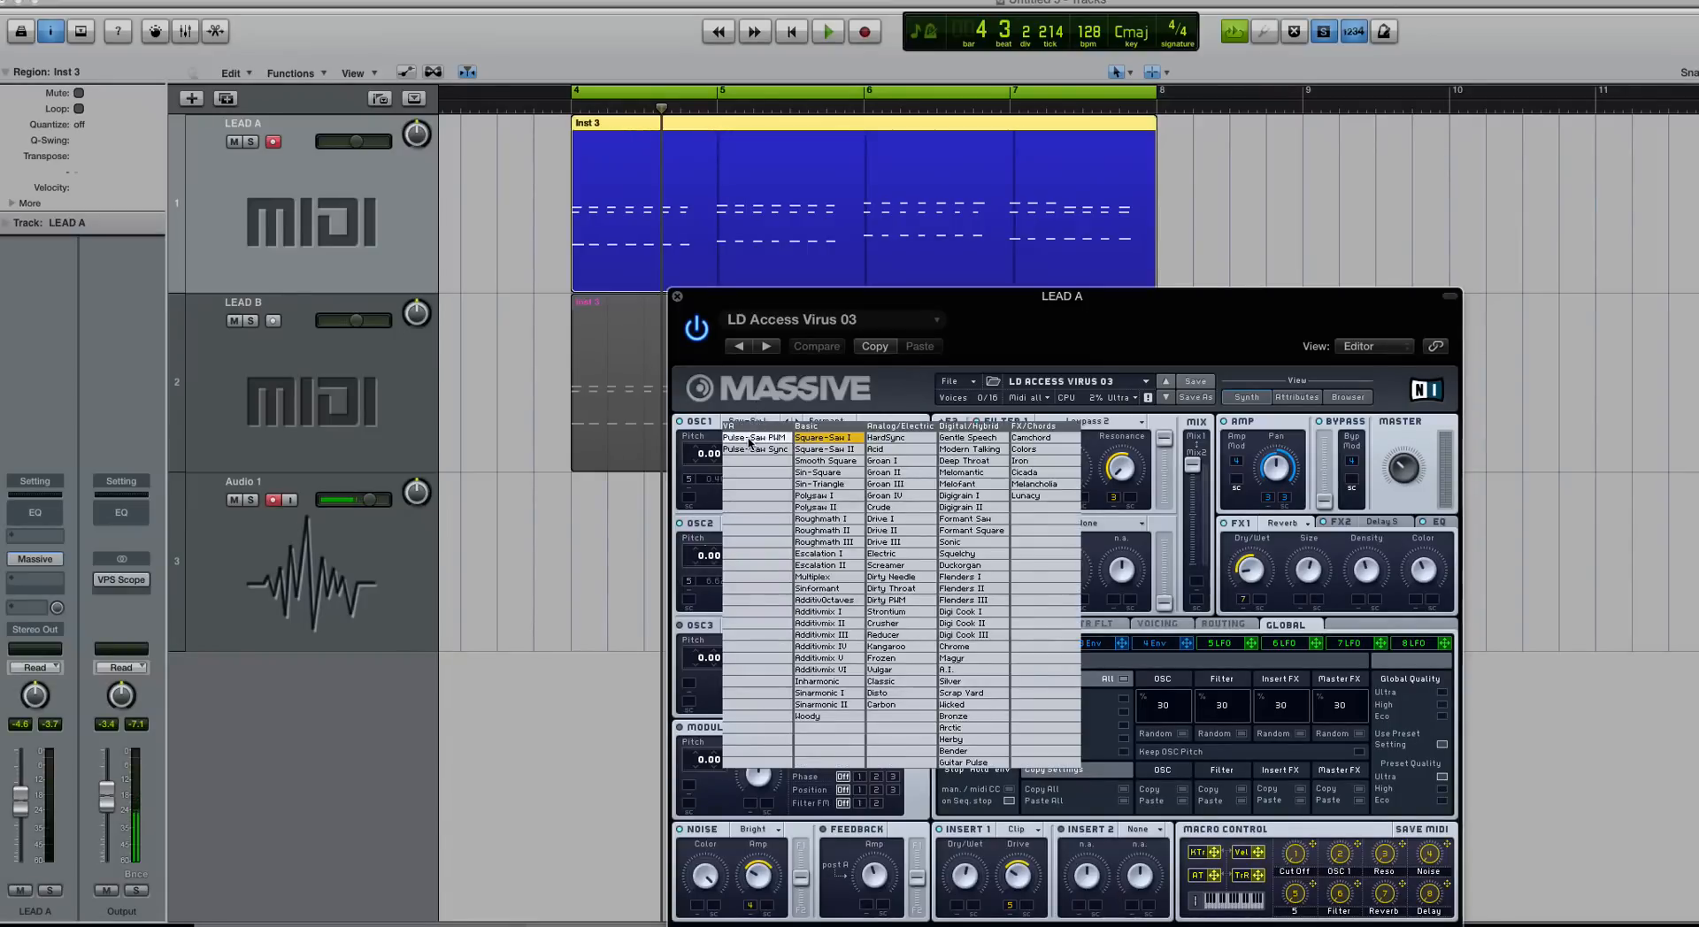
click(488, 401)
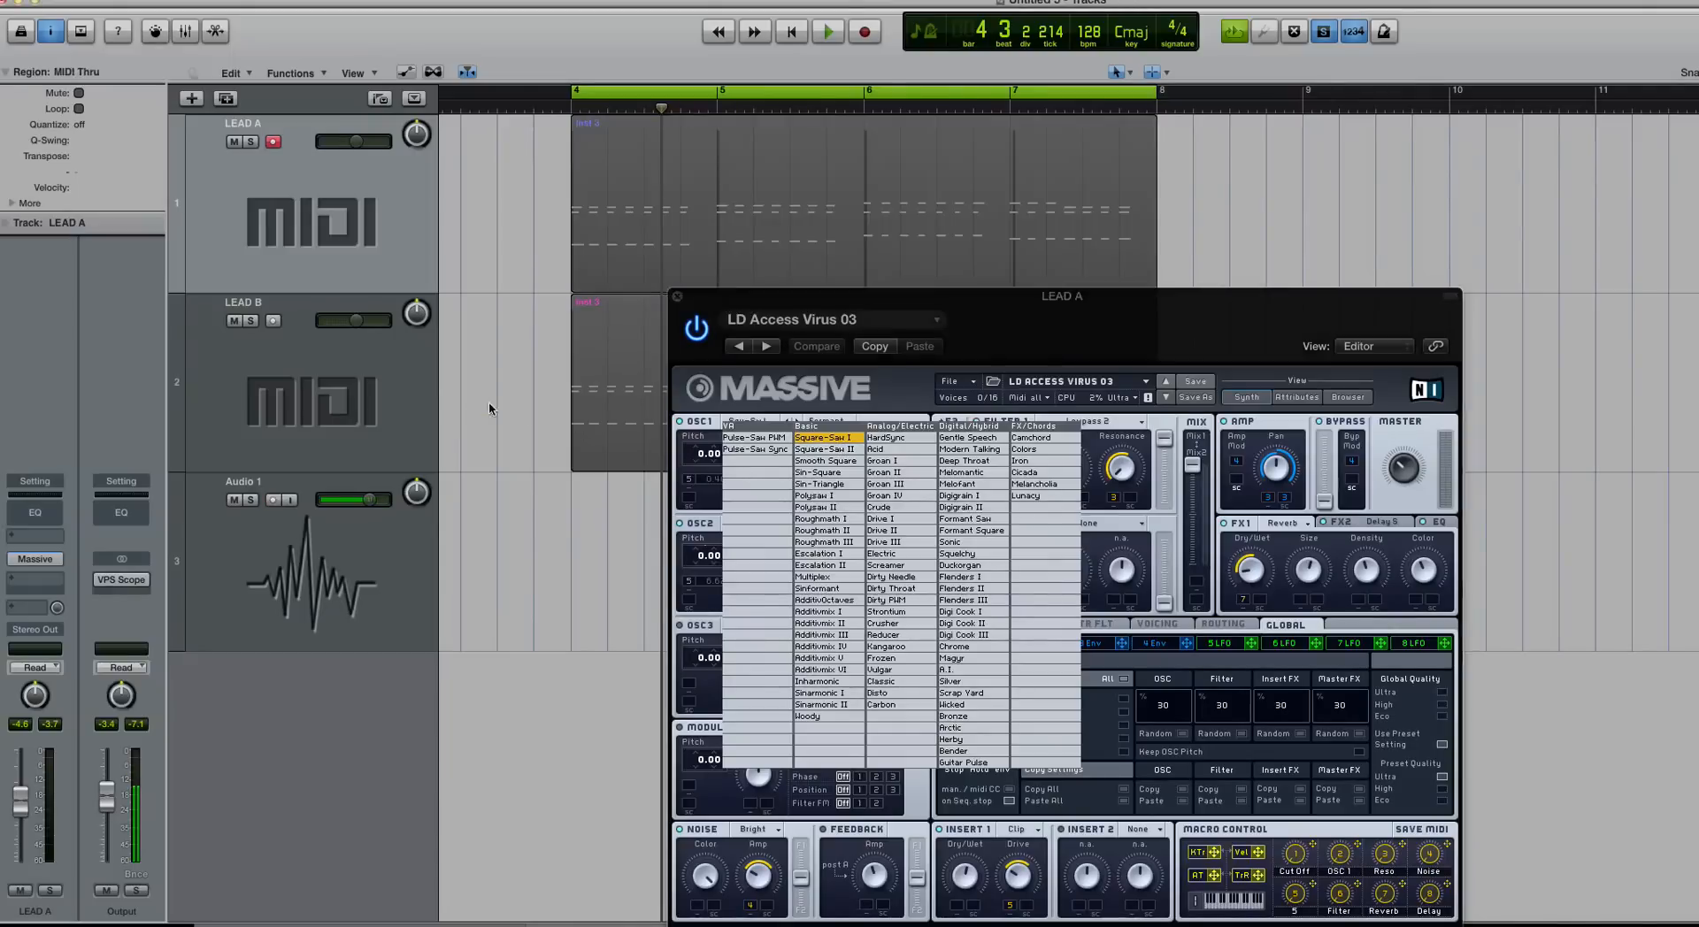
click(350, 392)
click(34, 558)
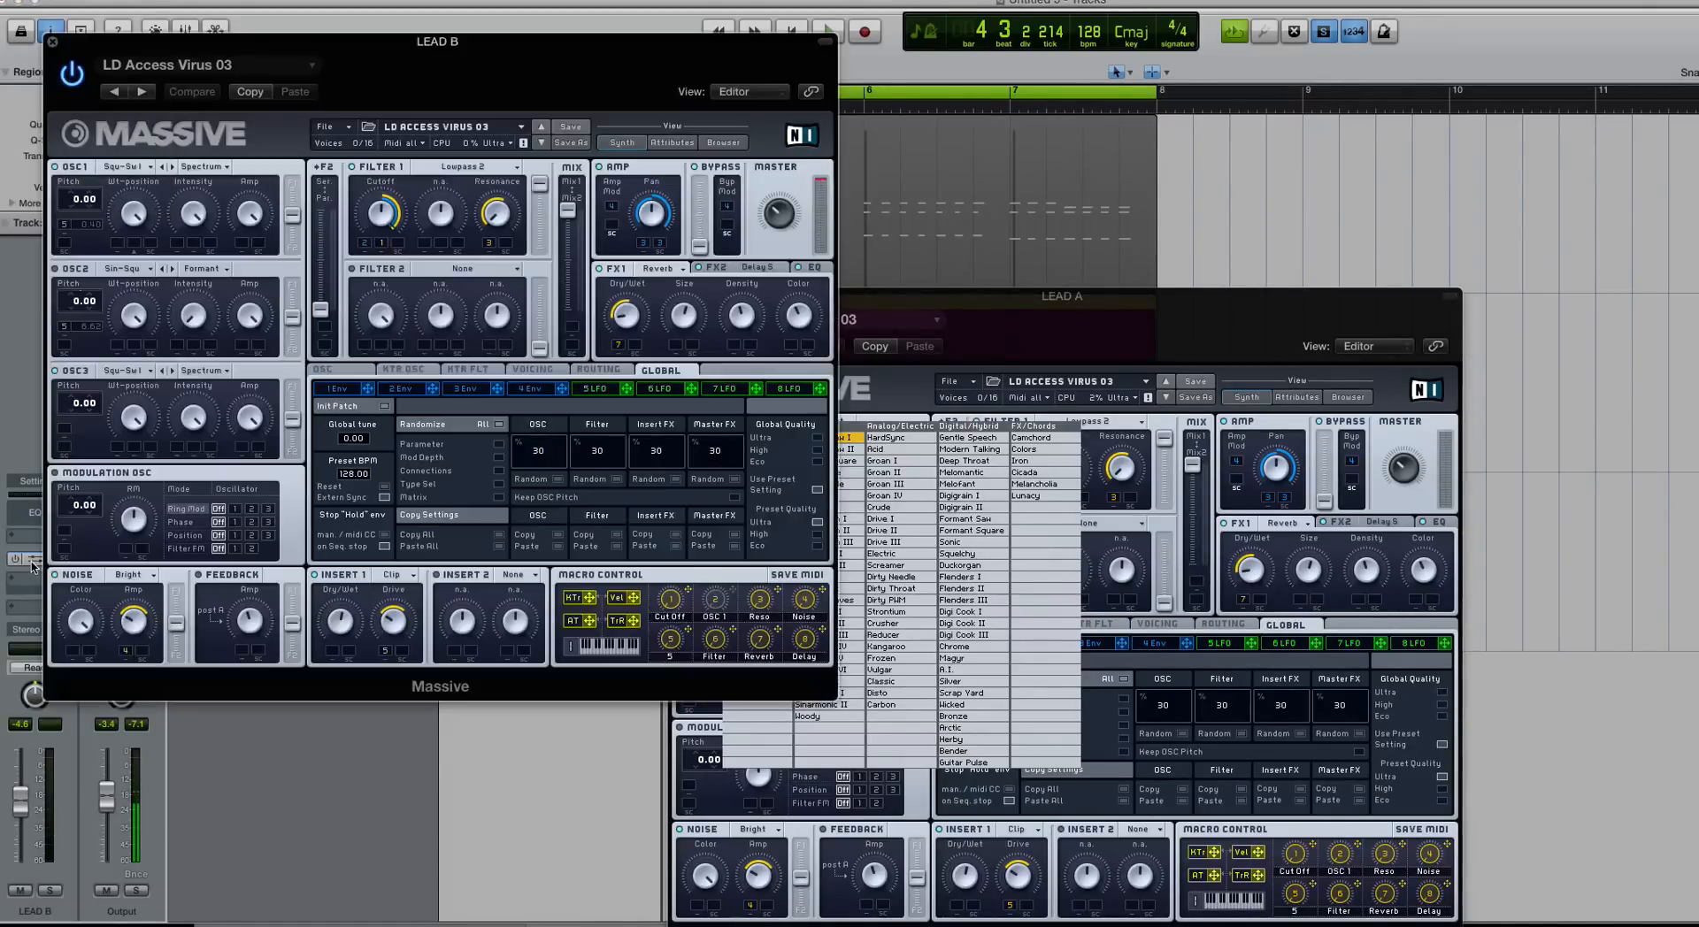
drag(270, 37, 797, 125)
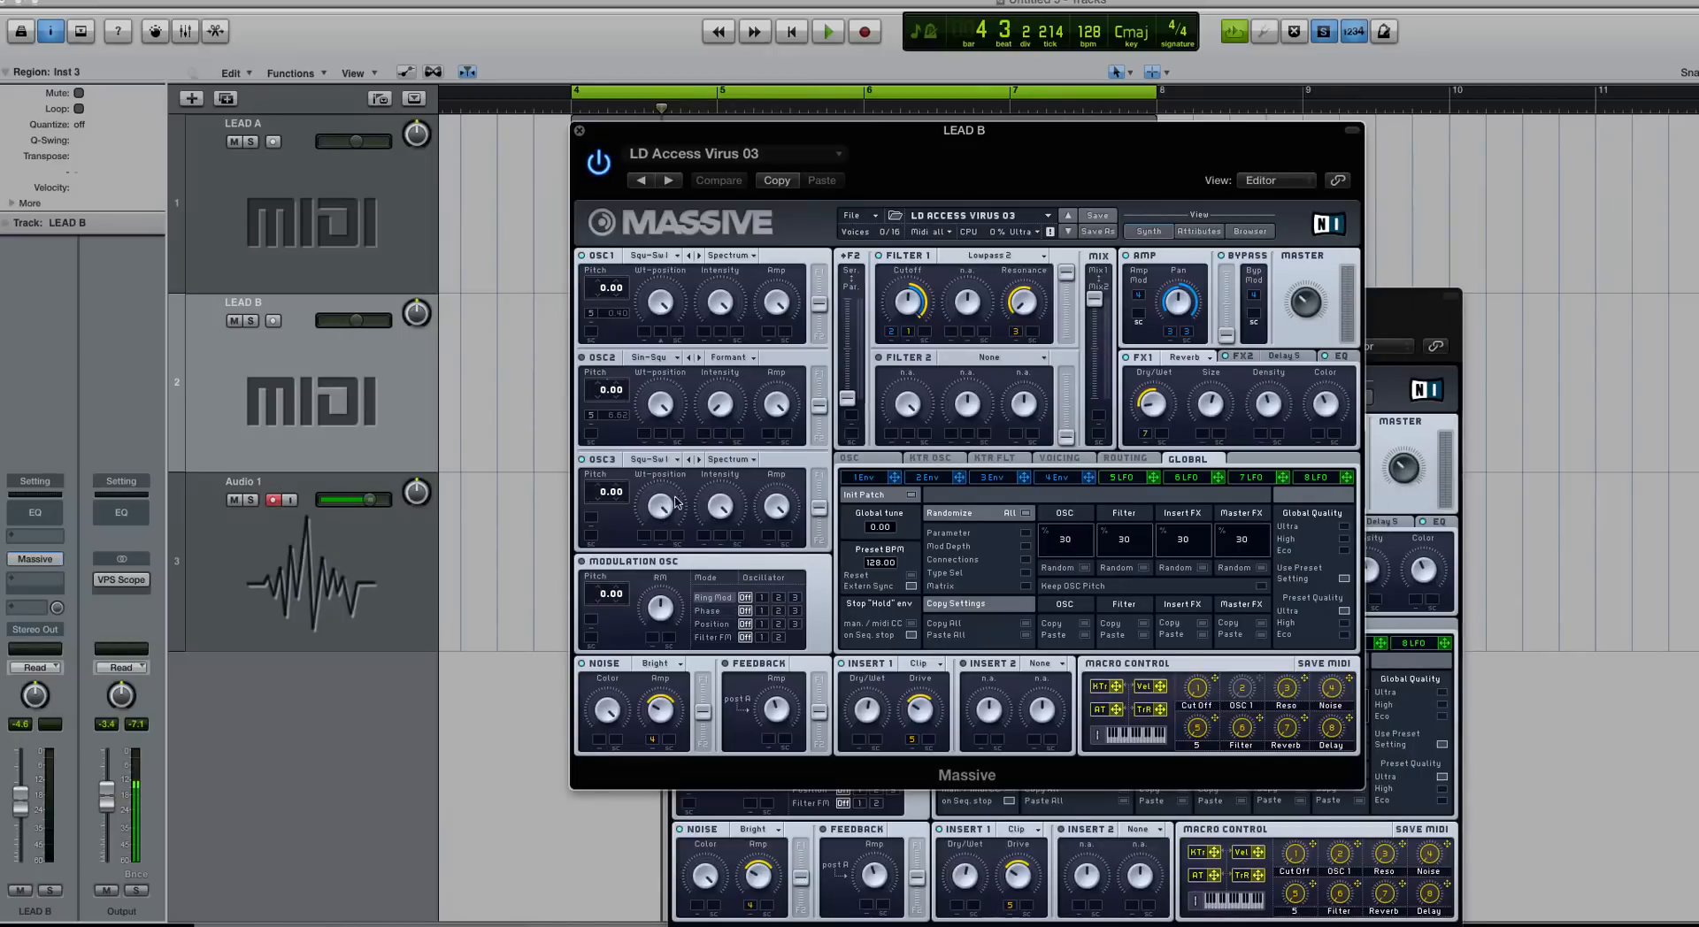
click(580, 130)
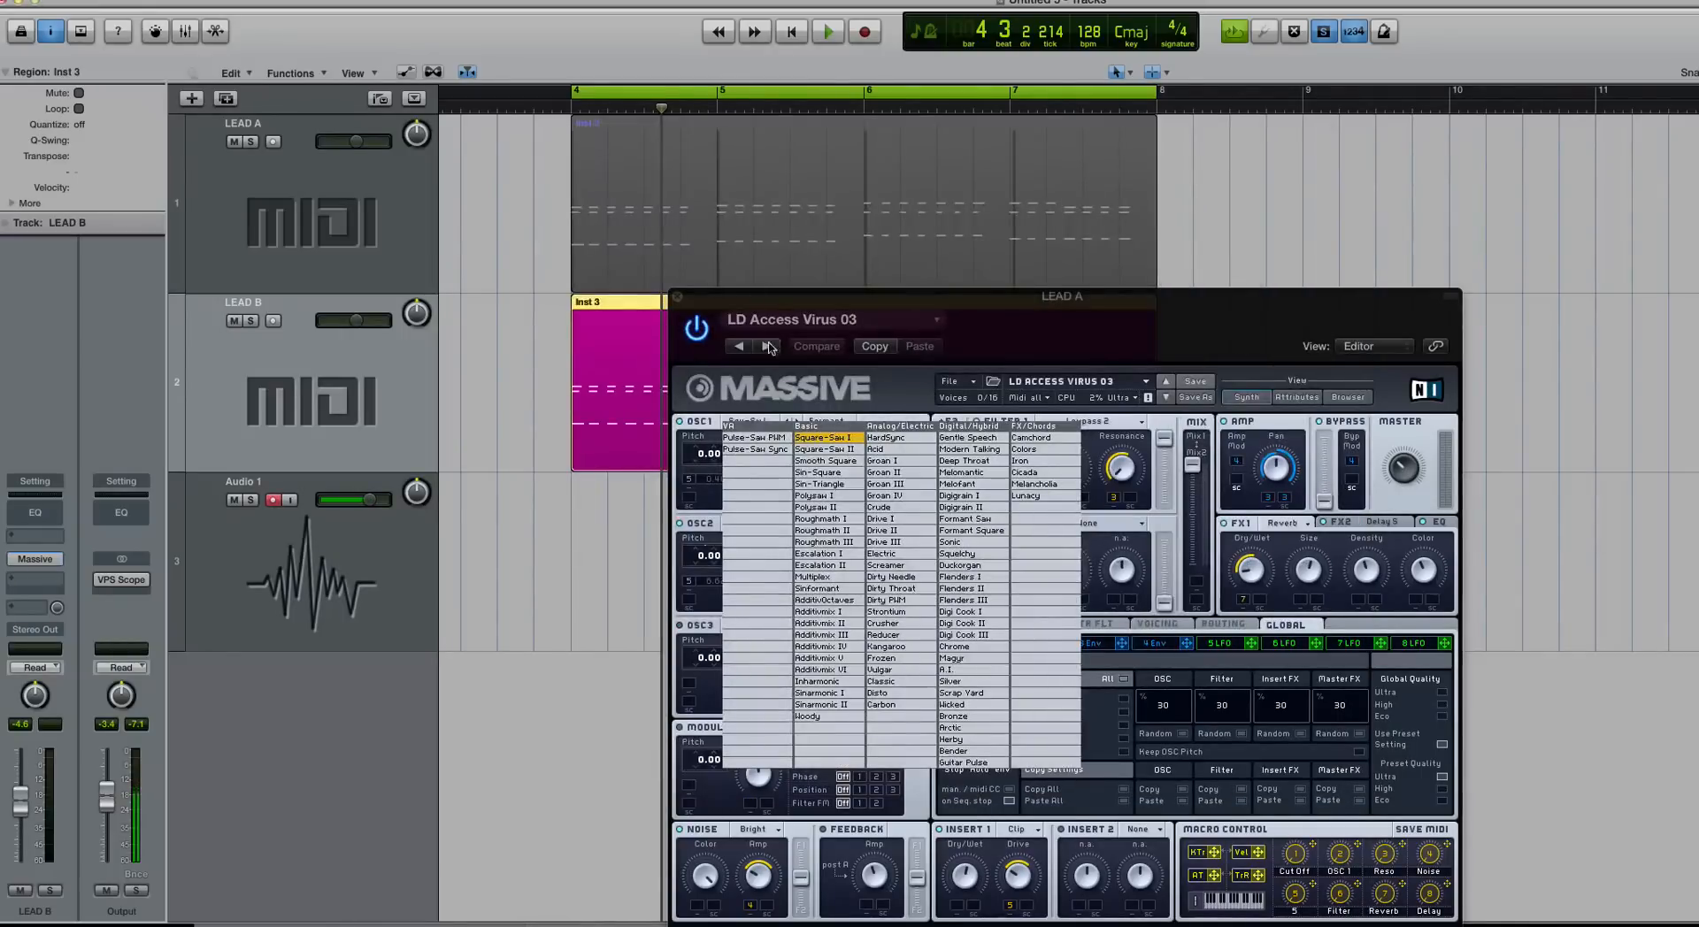
click(730, 425)
Step: Switch off OSC2 in LEAD A's Massive patch and play the leads to hear it
click(652, 229)
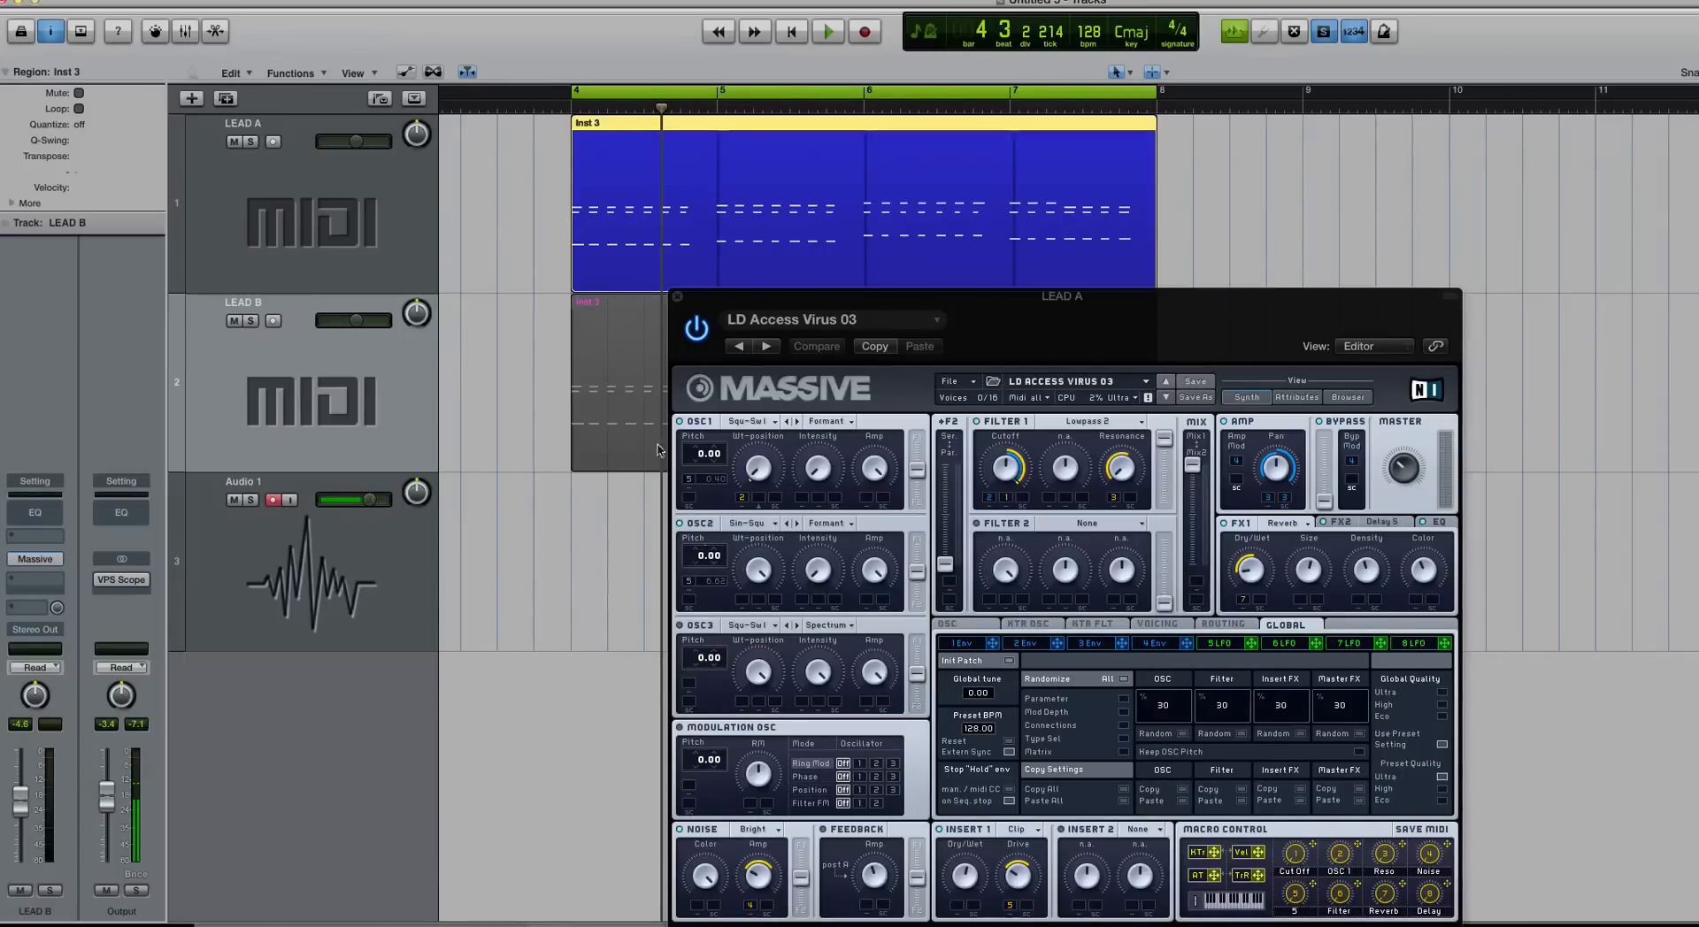
click(680, 524)
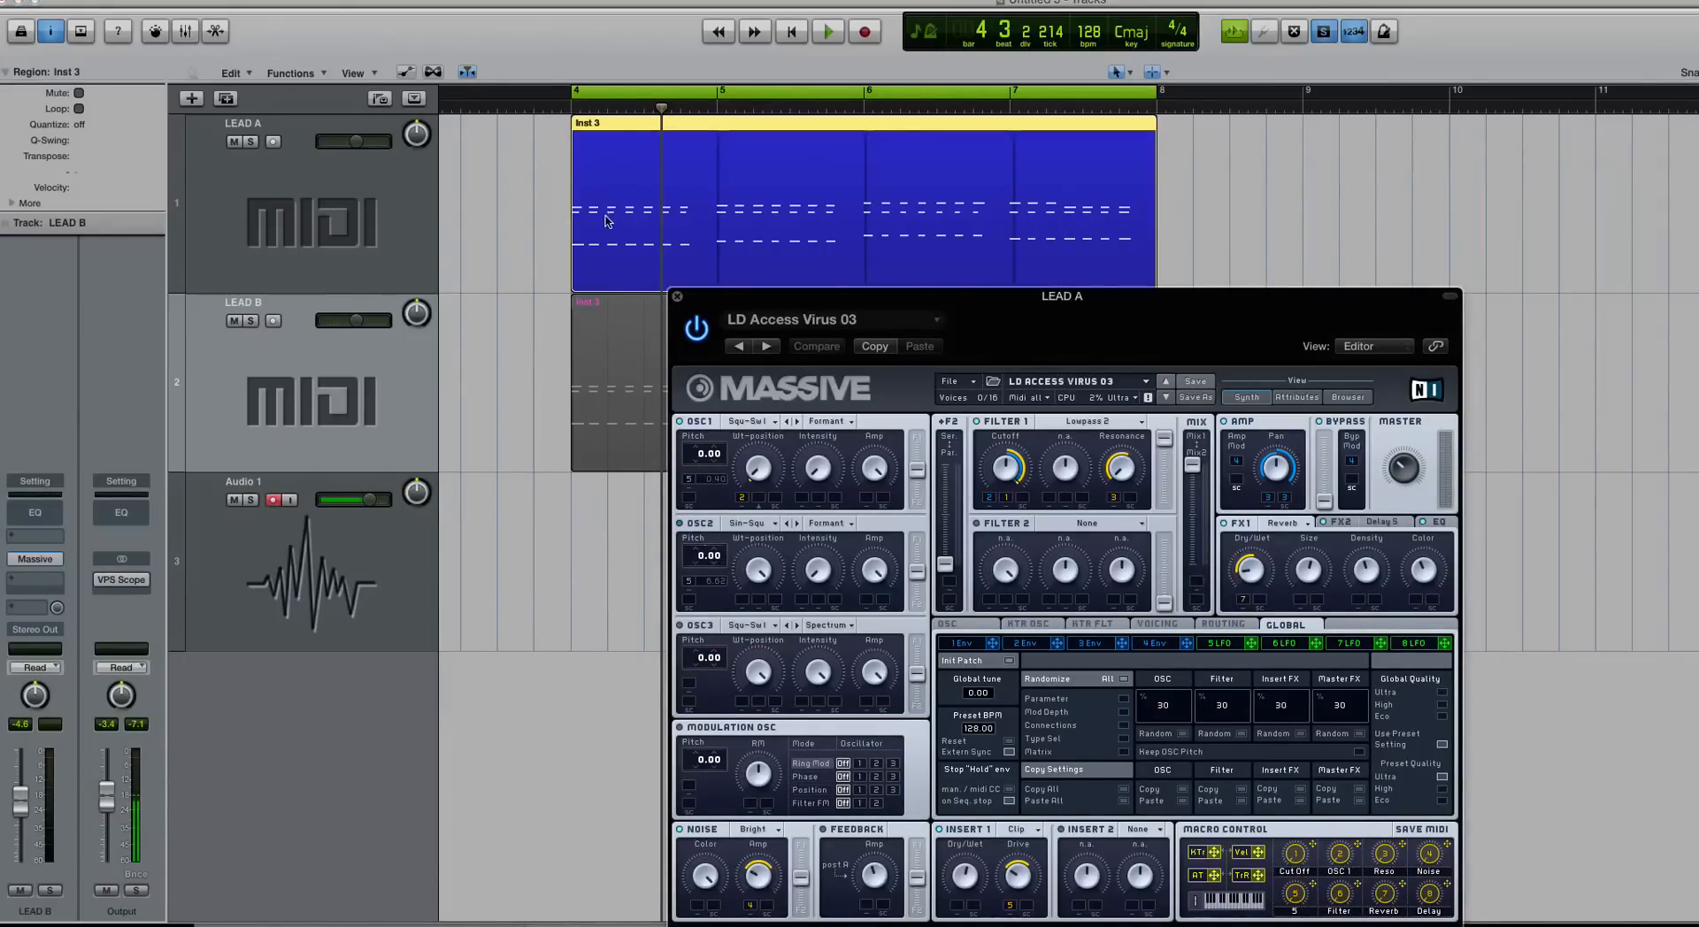
scroll(607, 222, up, 5)
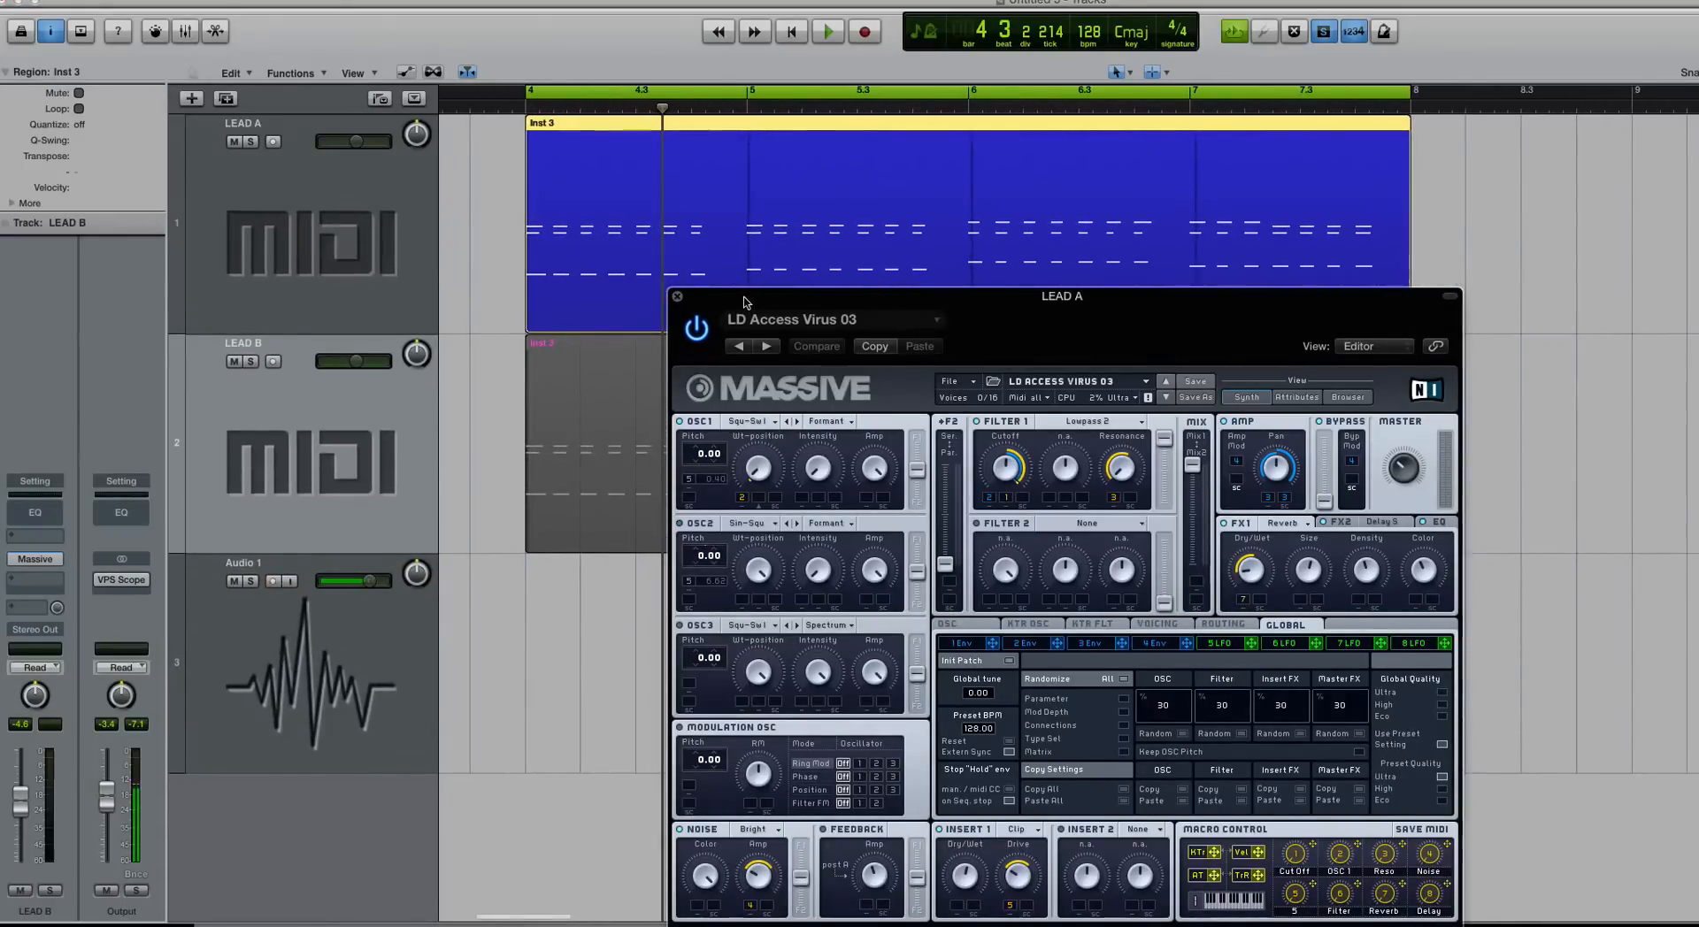
drag(743, 302, 743, 204)
key(space)
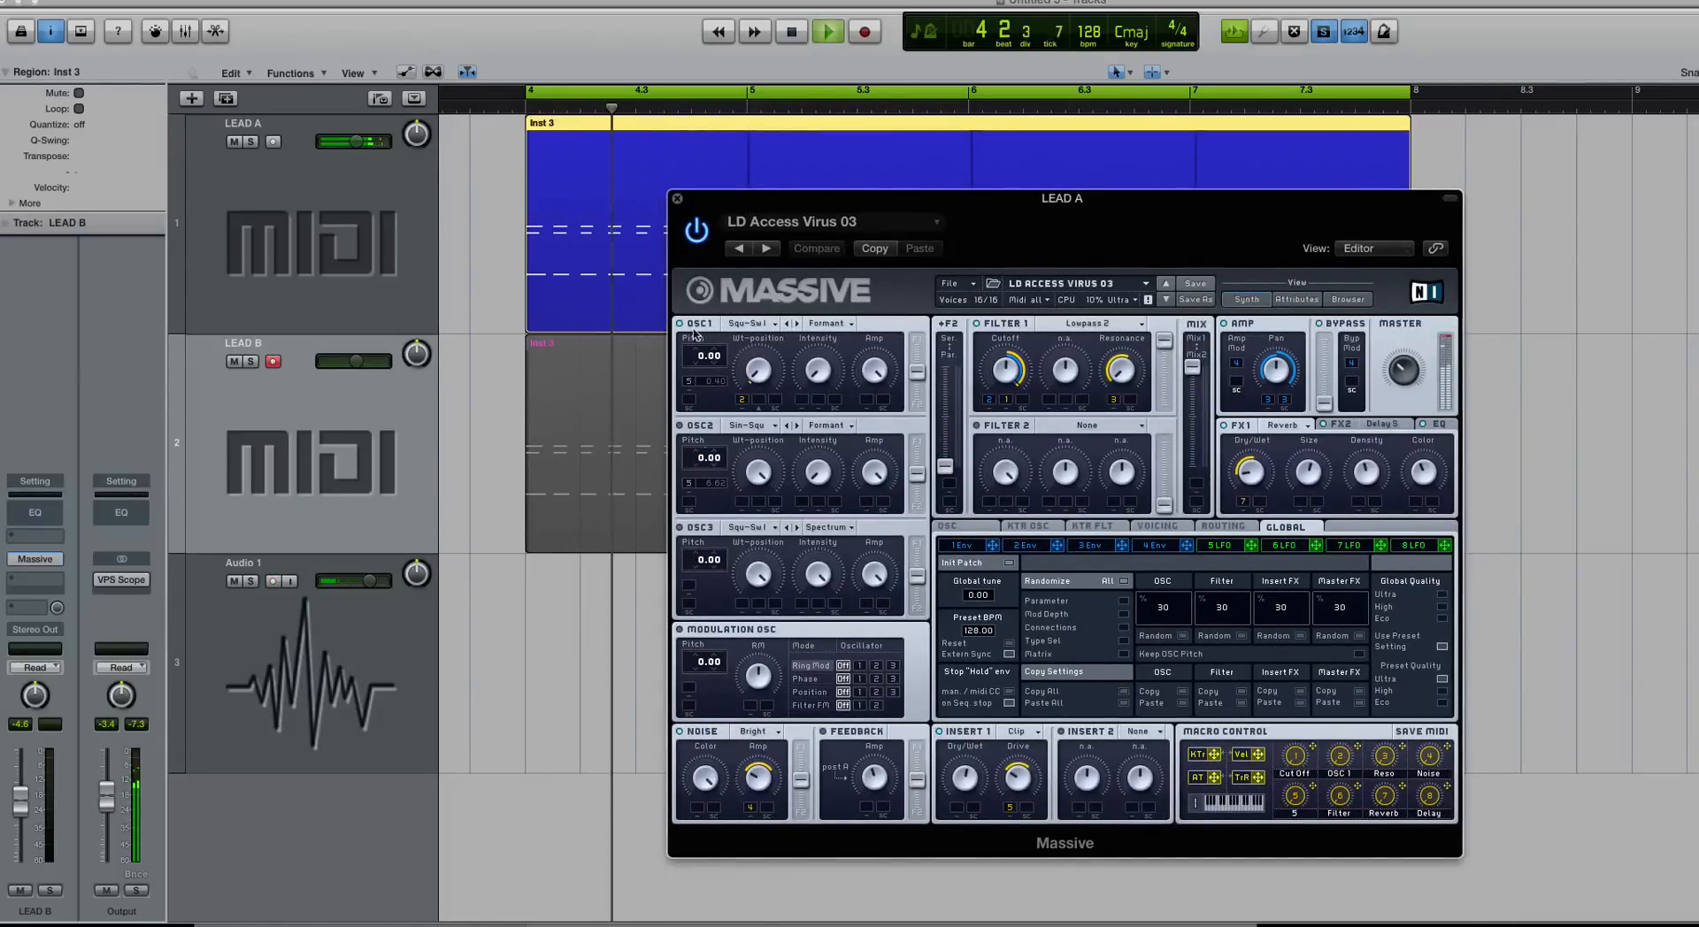
key(space)
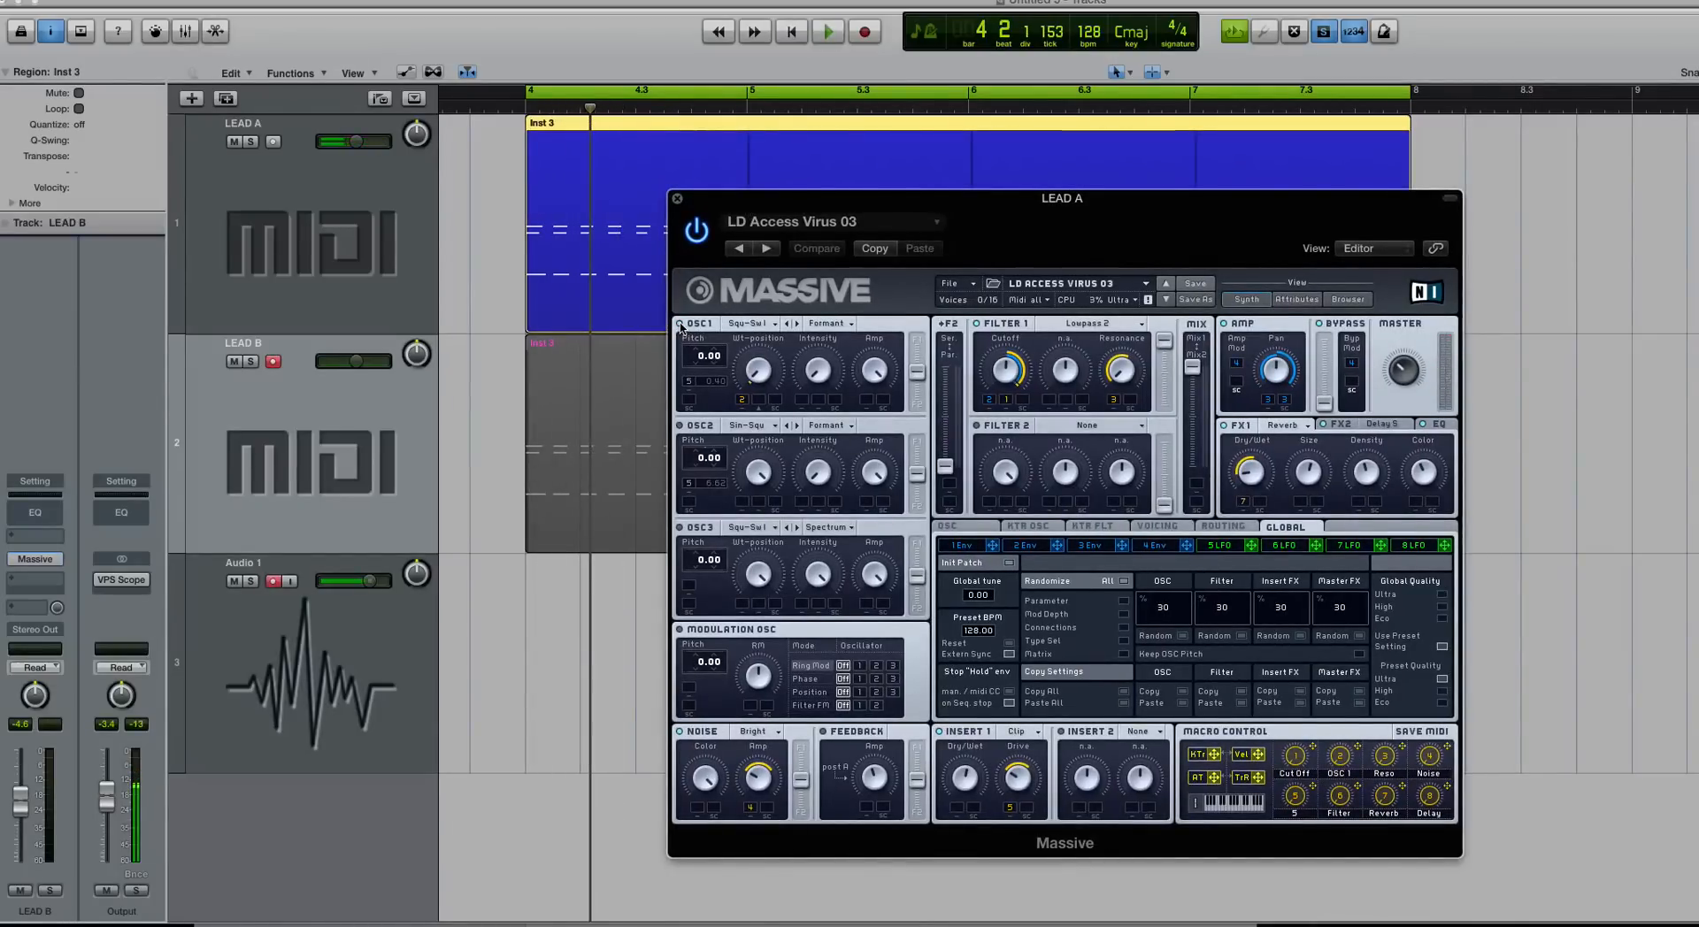
key(space)
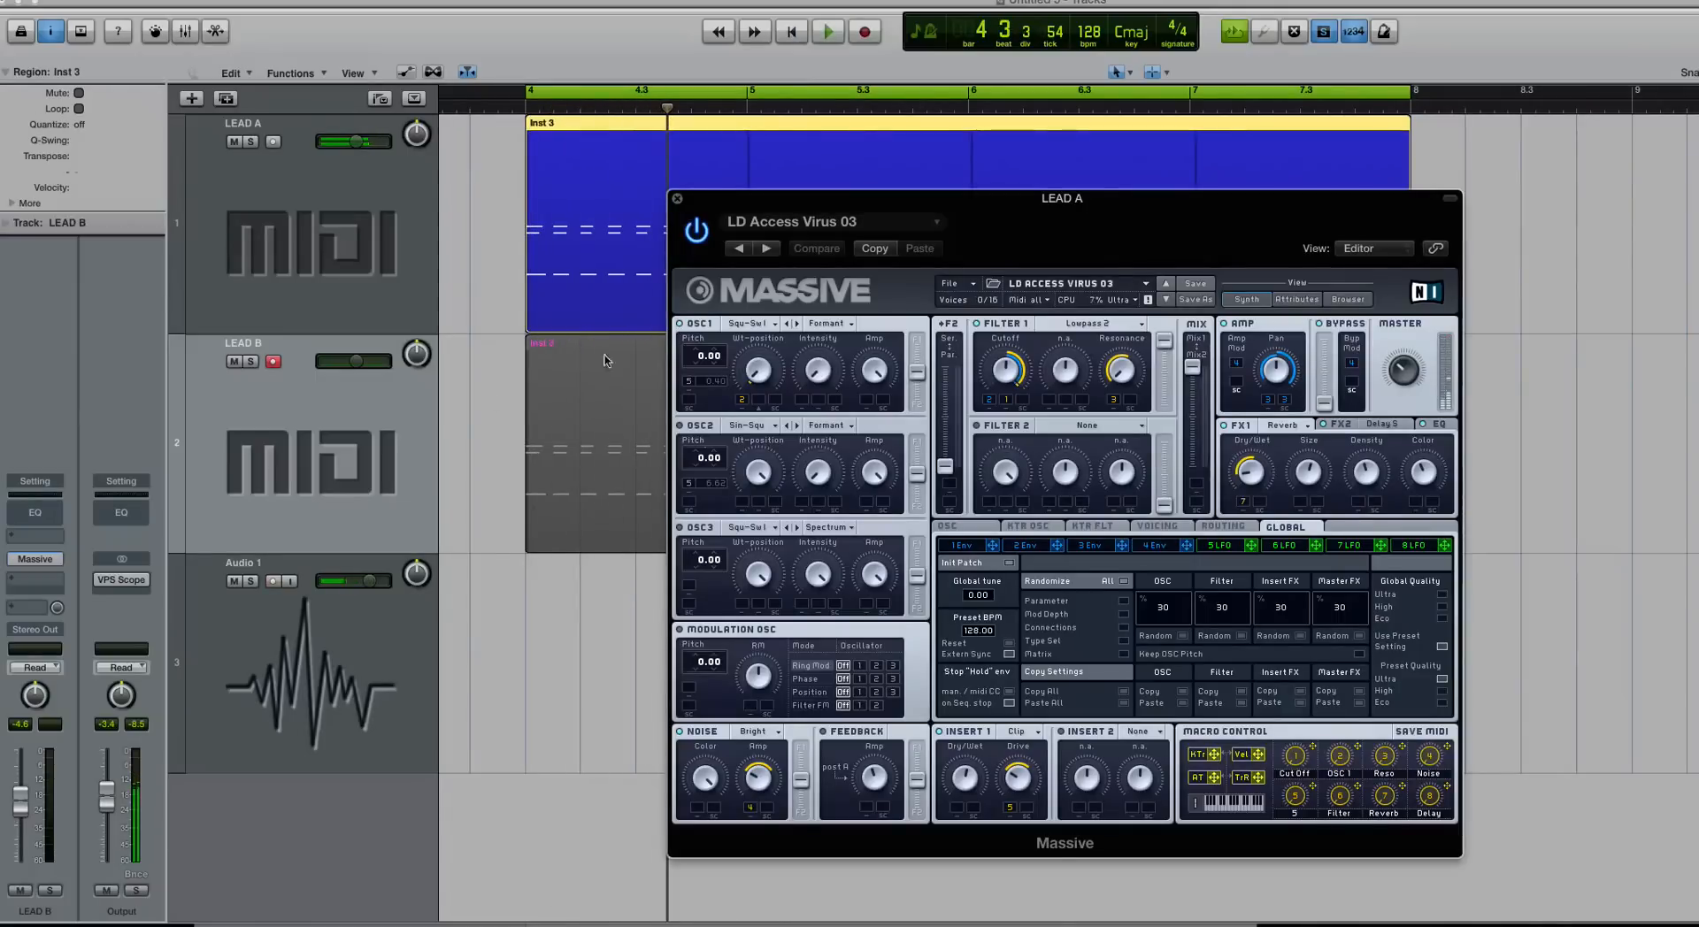
Step: Open LEAD B's Massive window to compare during playback, then close it
click(558, 449)
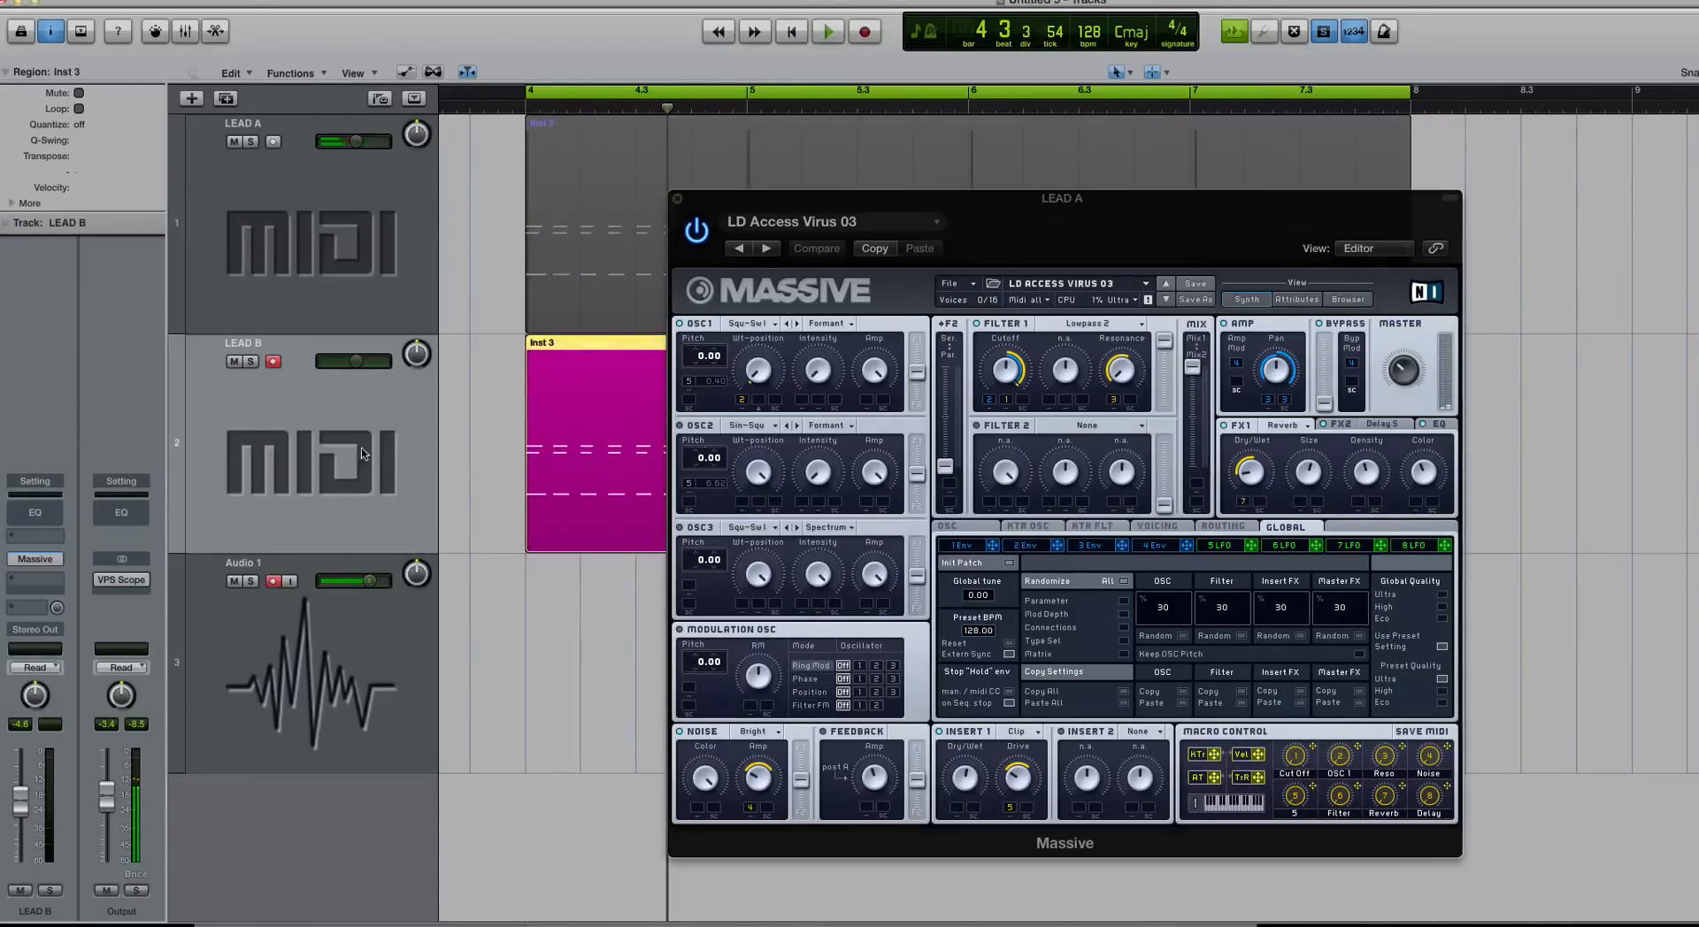
click(46, 560)
drag(610, 130, 710, 219)
key(space)
key(space)
key(Left)
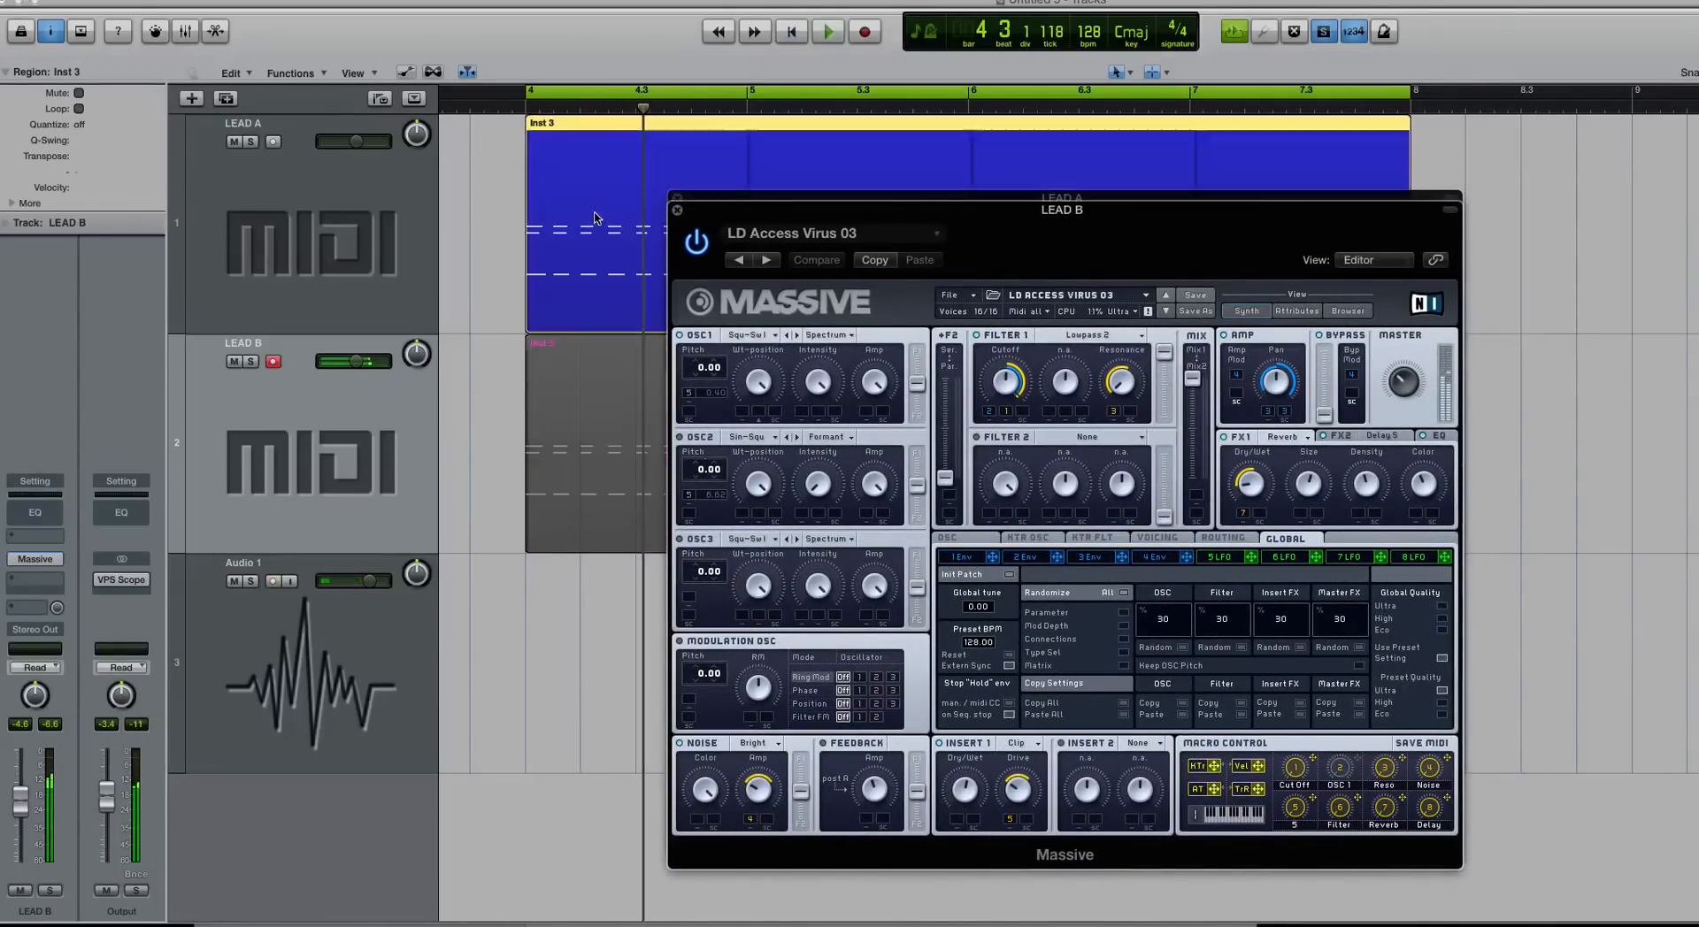
key(space)
key(space)
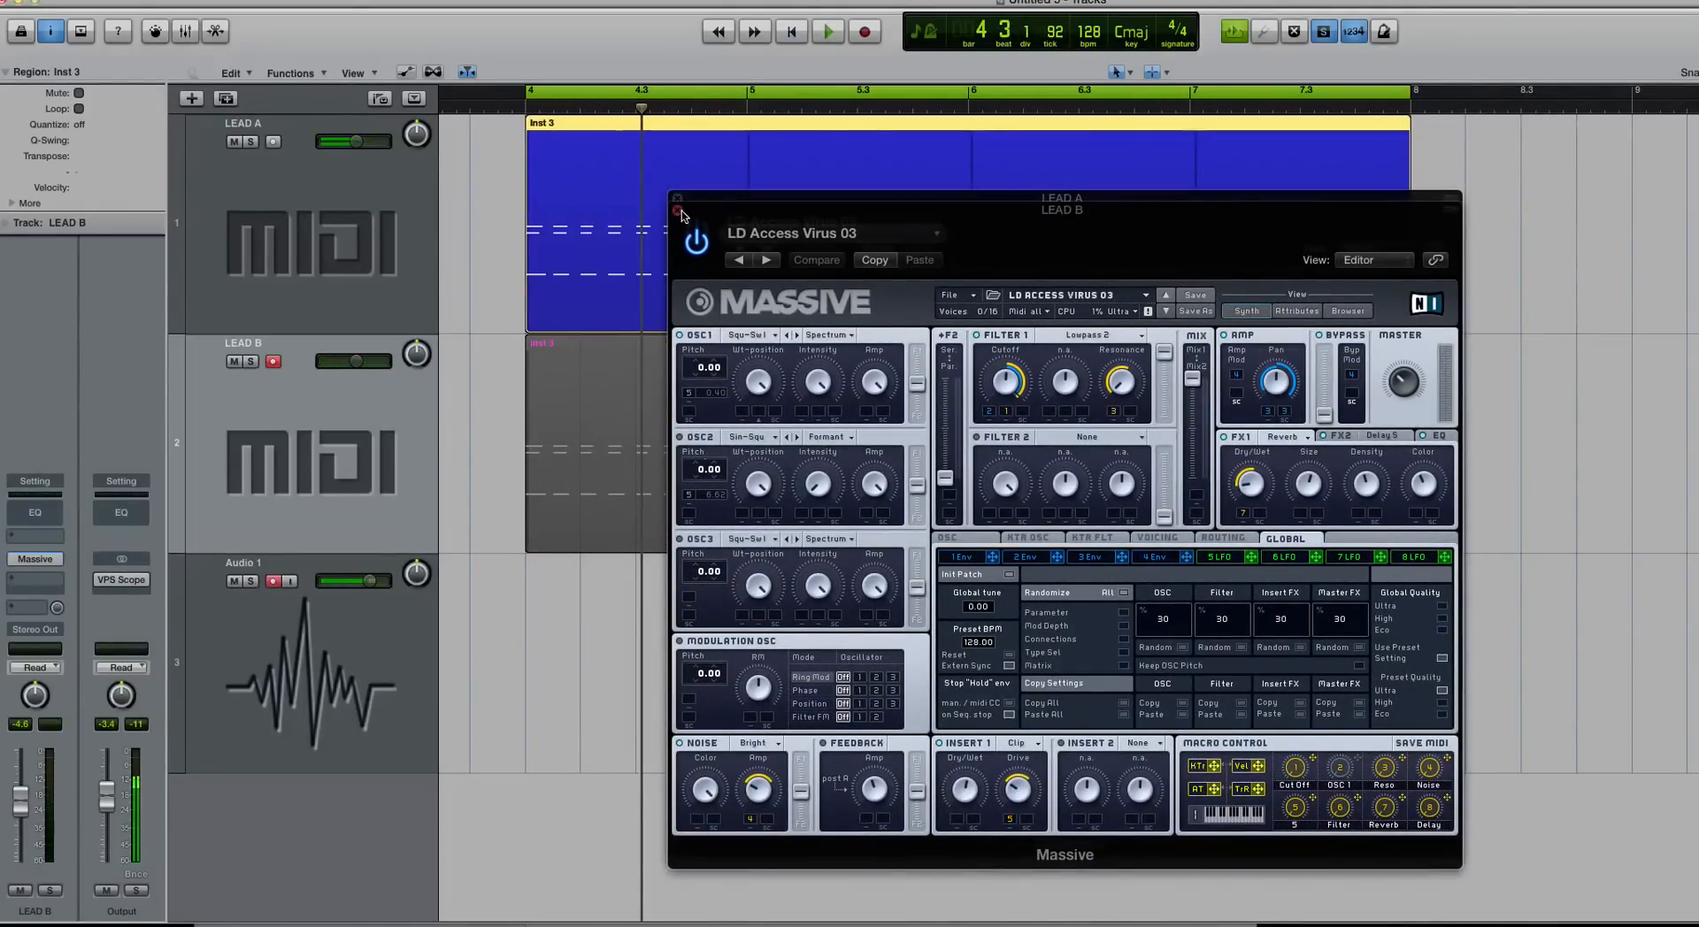
click(678, 211)
Step: Set LEAD A's OSC1 and OSC2 wavetables to Sin-Triangle while auditioning the leads
drag(701, 199, 653, 175)
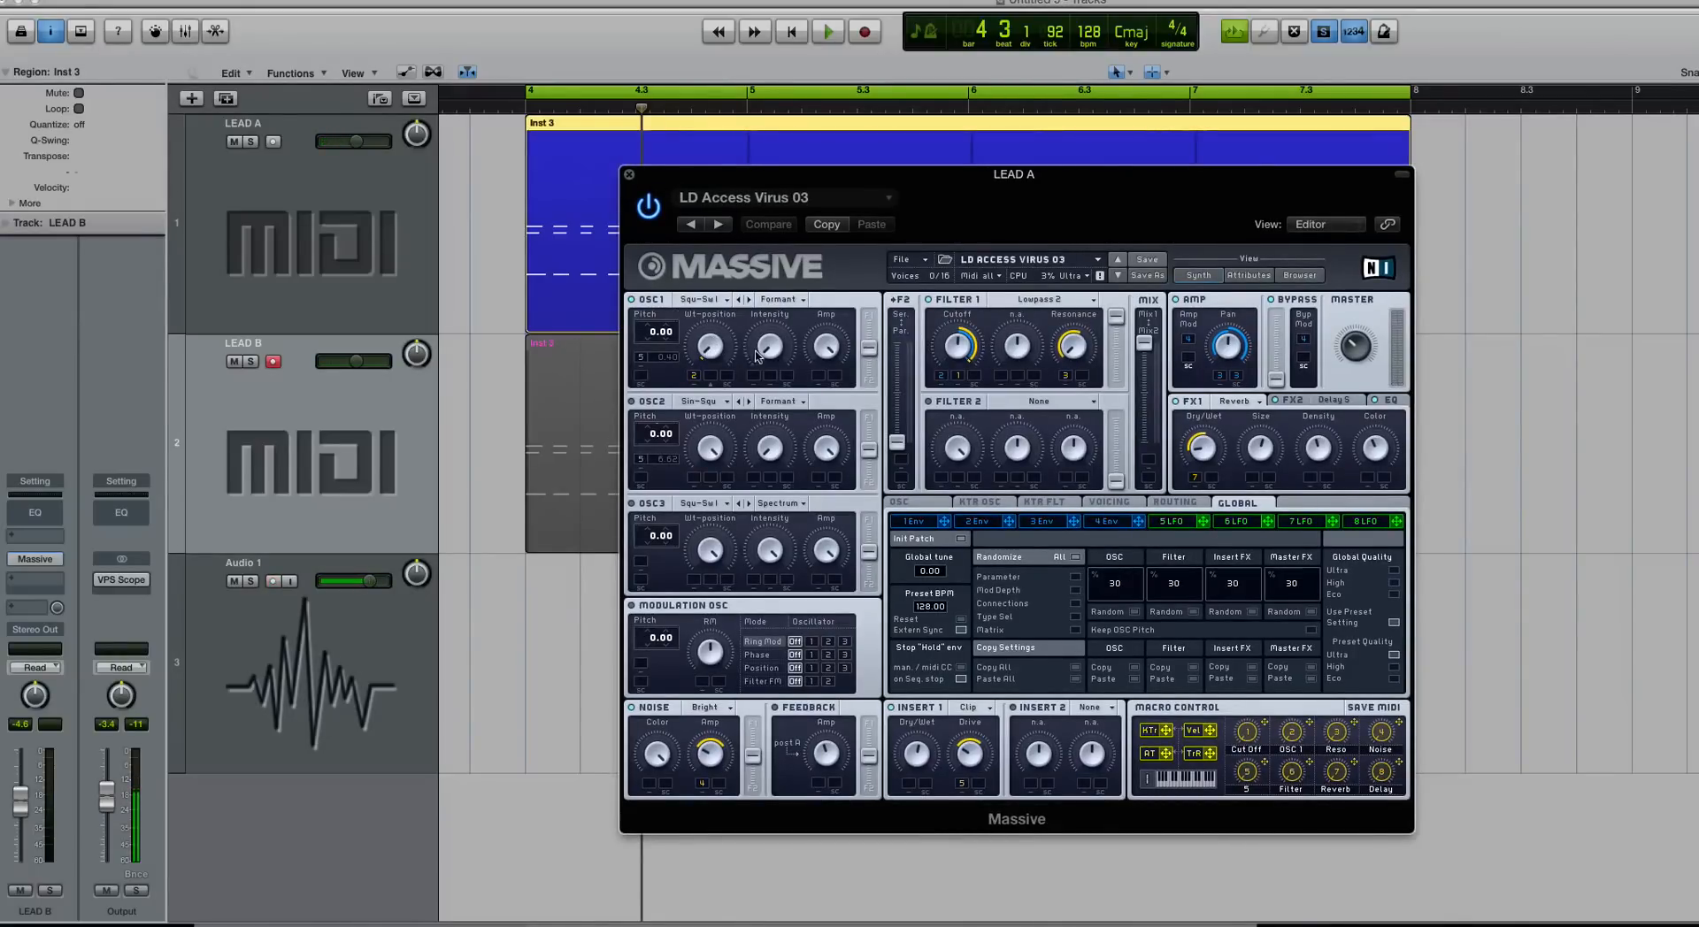
mouse_move(773, 355)
mouse_down()
mouse_move(778, 301)
mouse_move(766, 351)
mouse_up()
key(space)
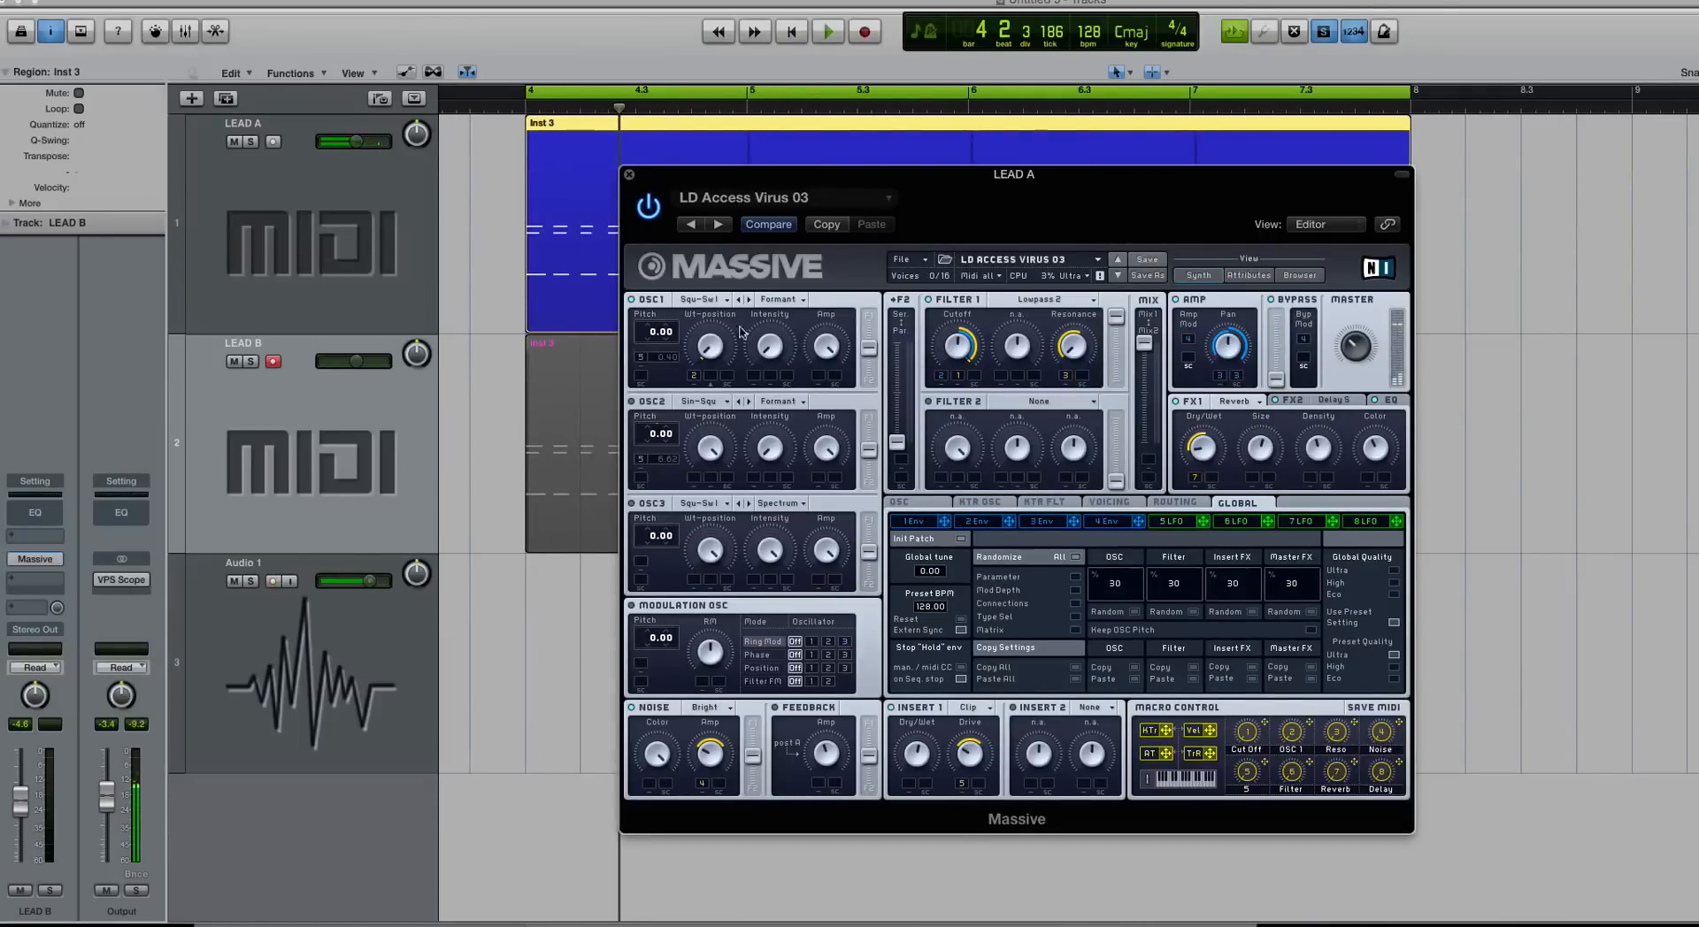
click(695, 301)
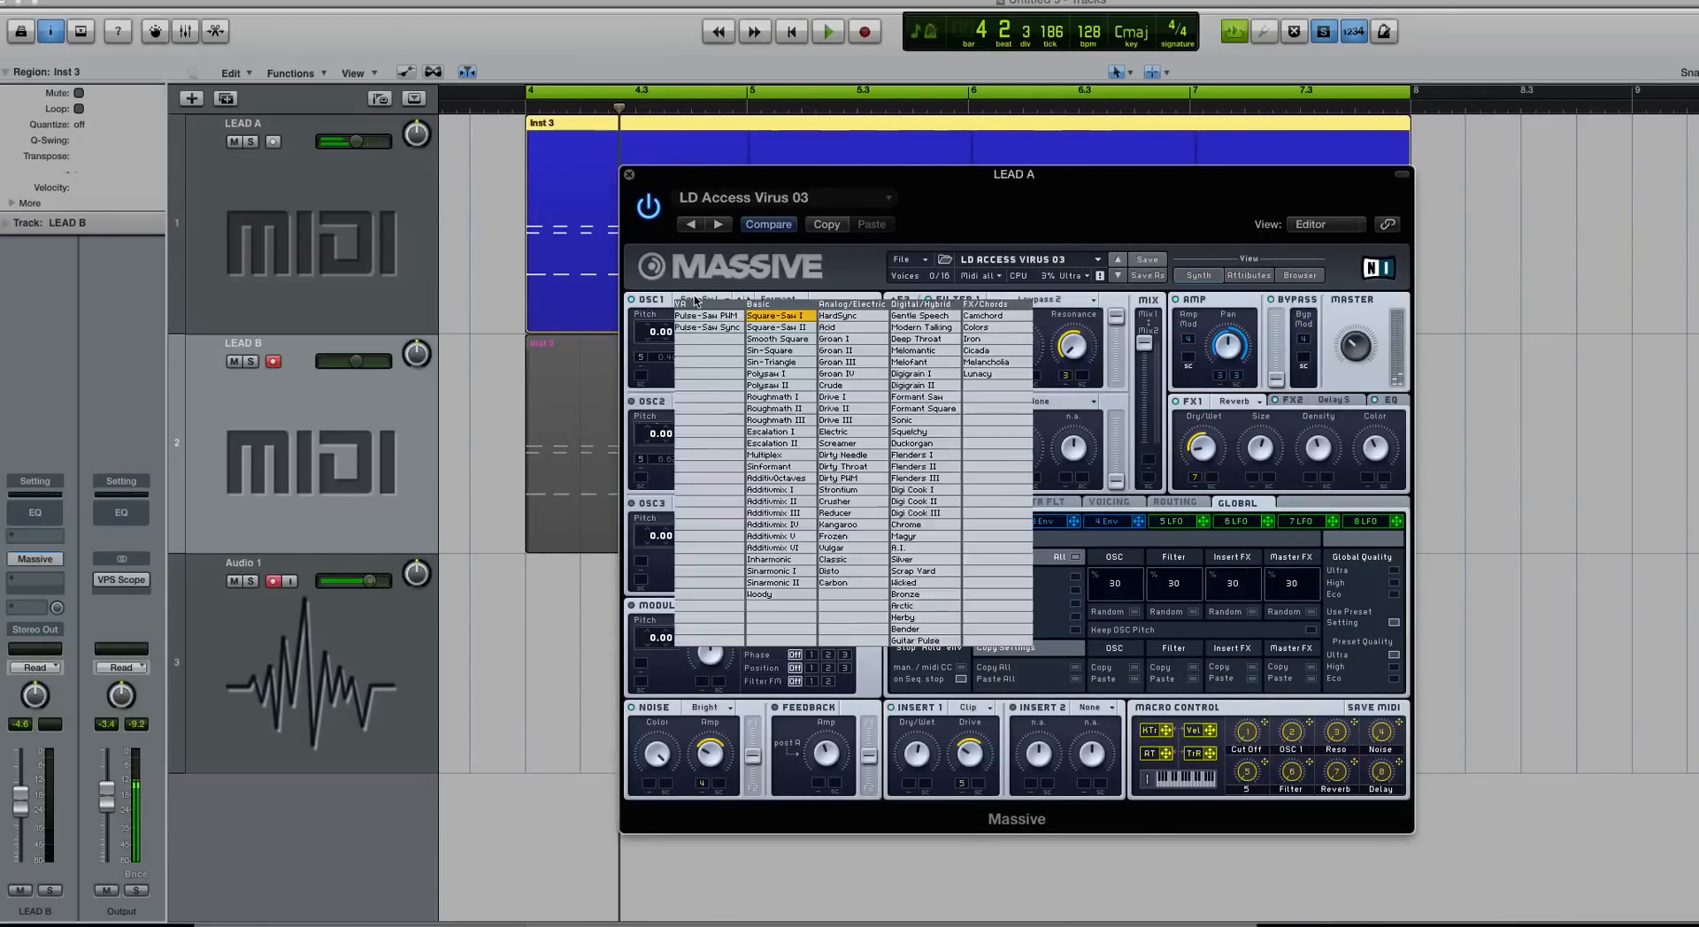
click(791, 362)
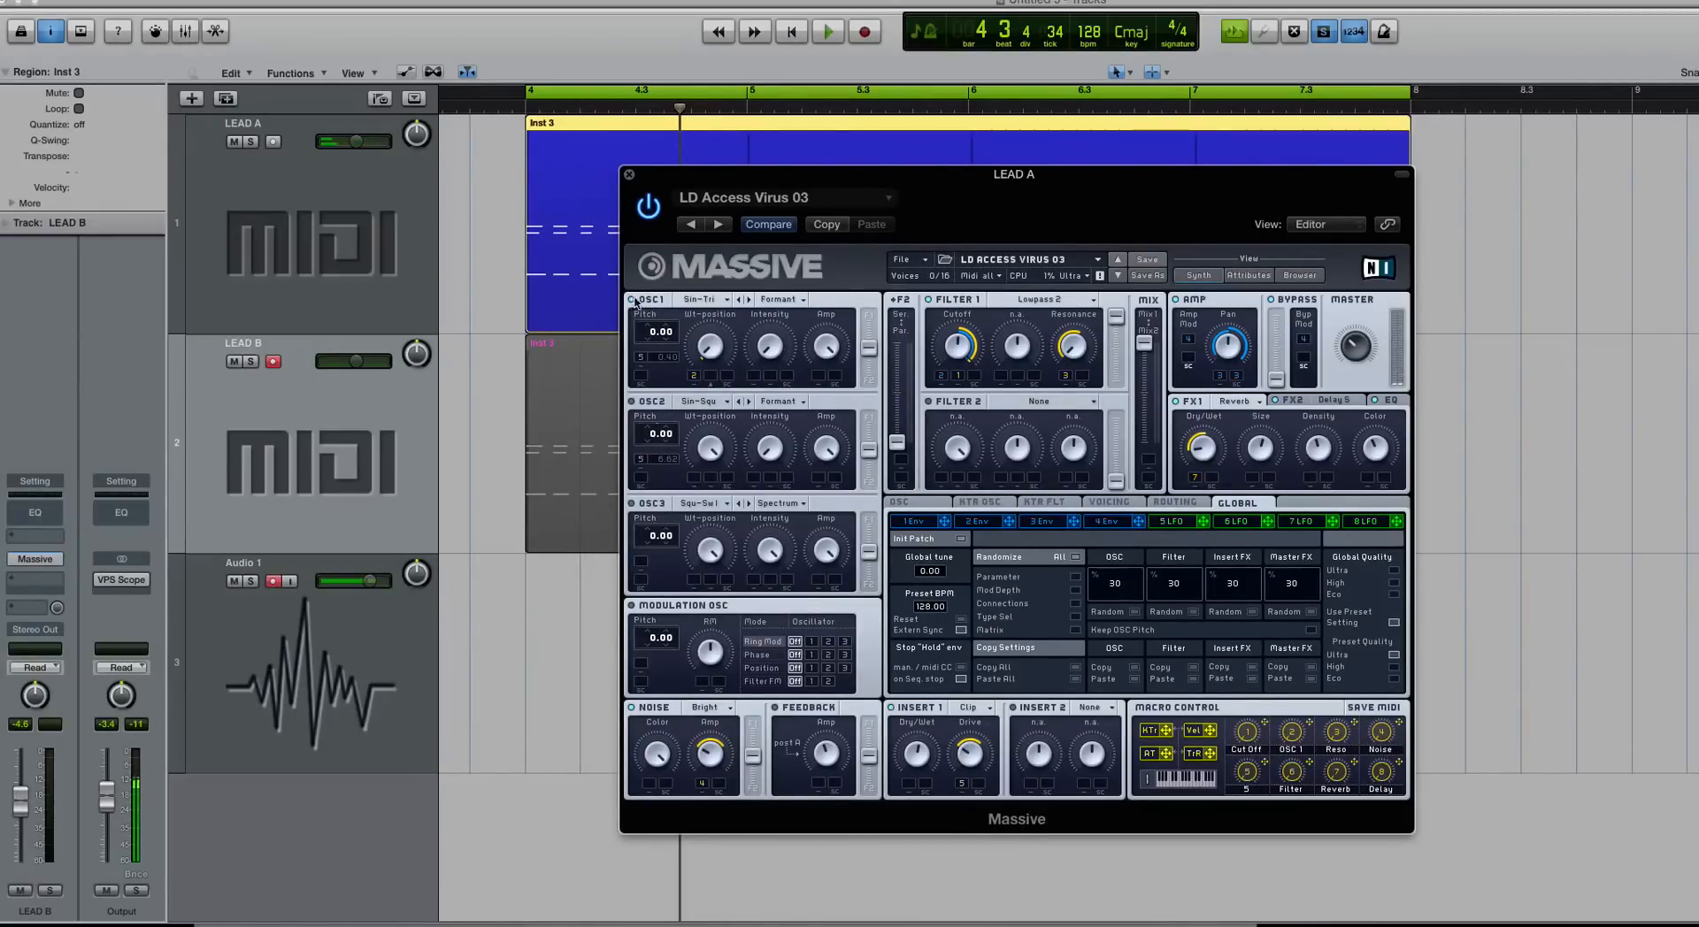
click(694, 401)
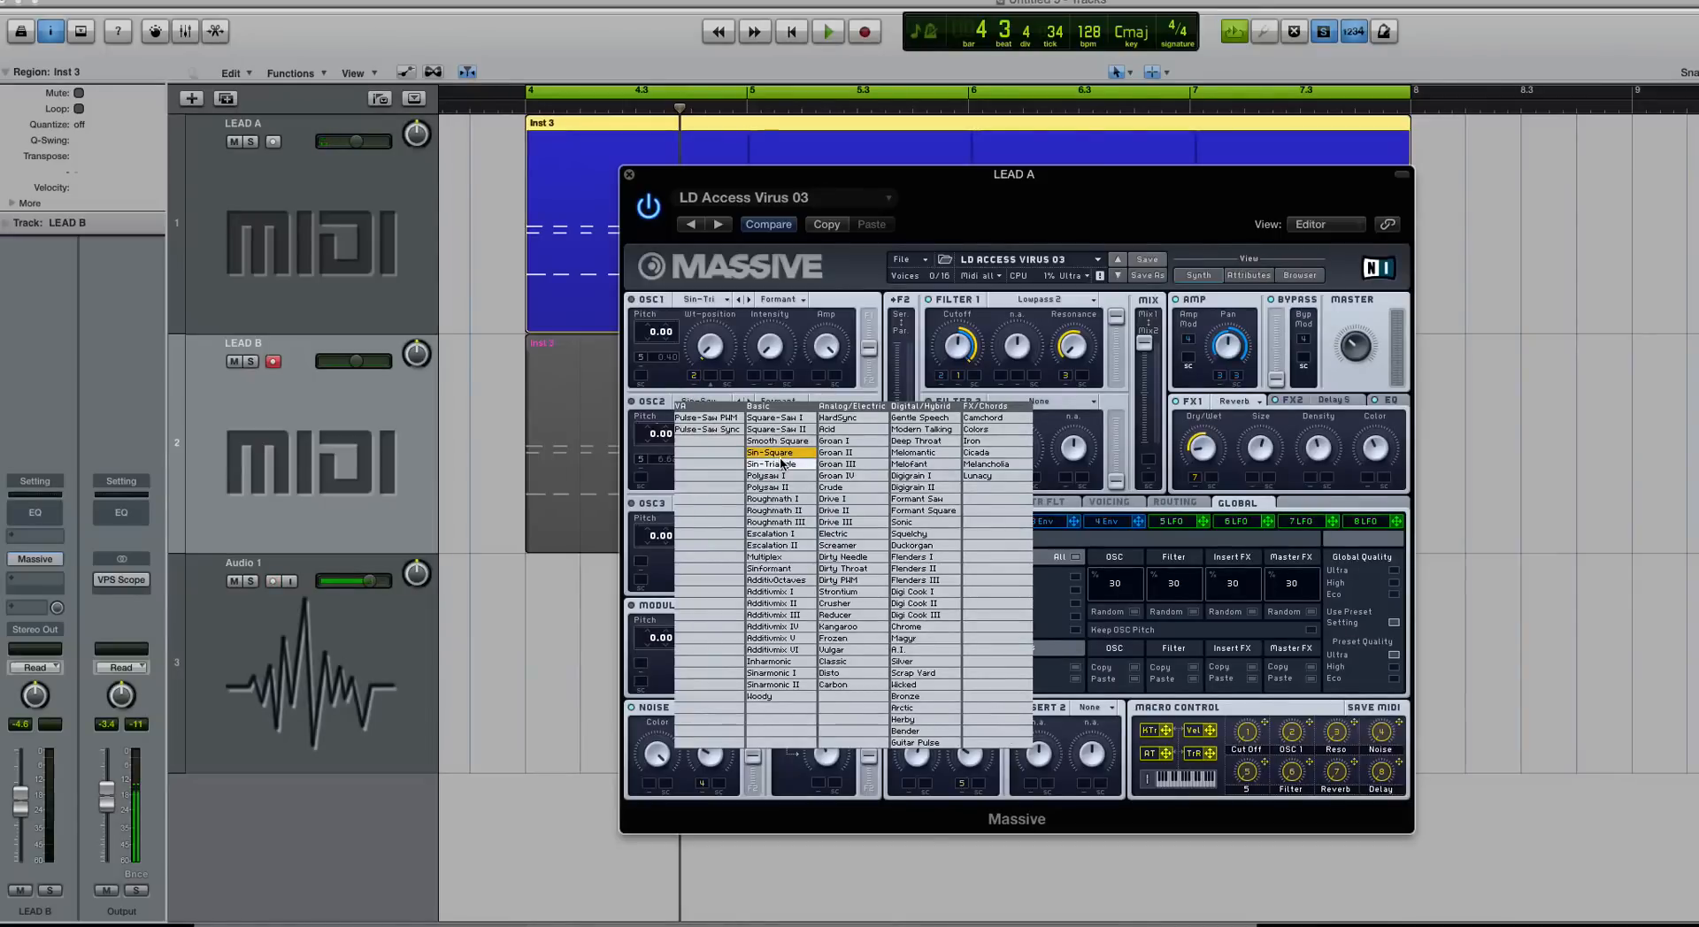
click(782, 463)
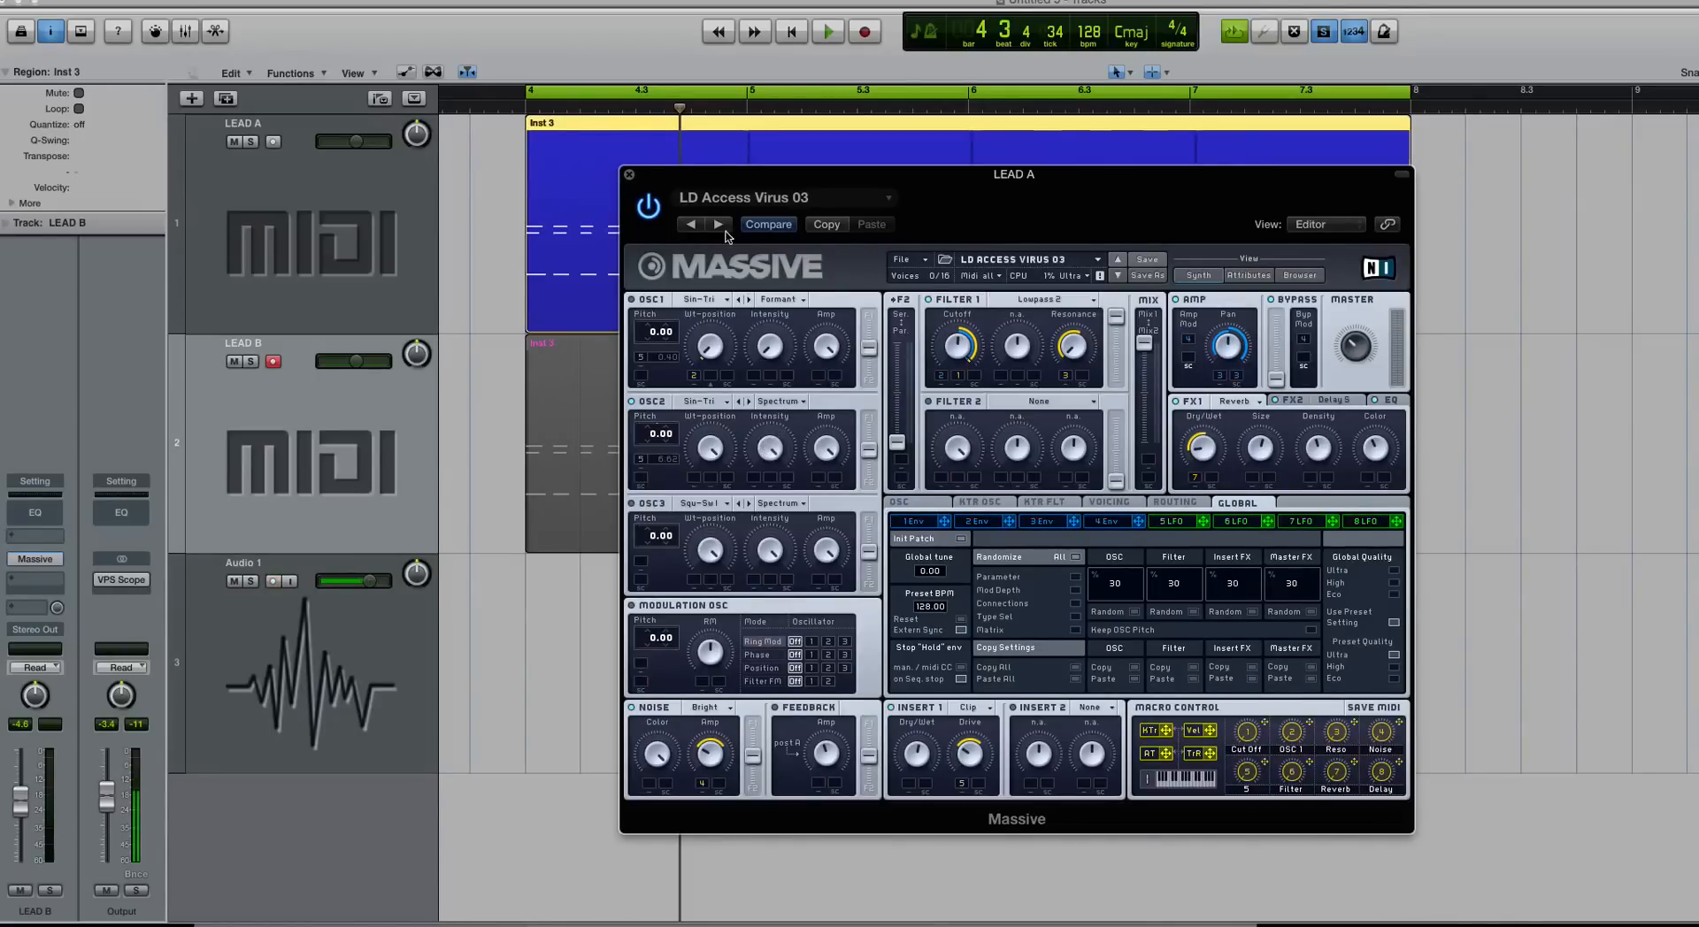
key(space)
Step: Play LEAD A's Sin-Triangle patch from bar 4, then close its Massive window
key(space)
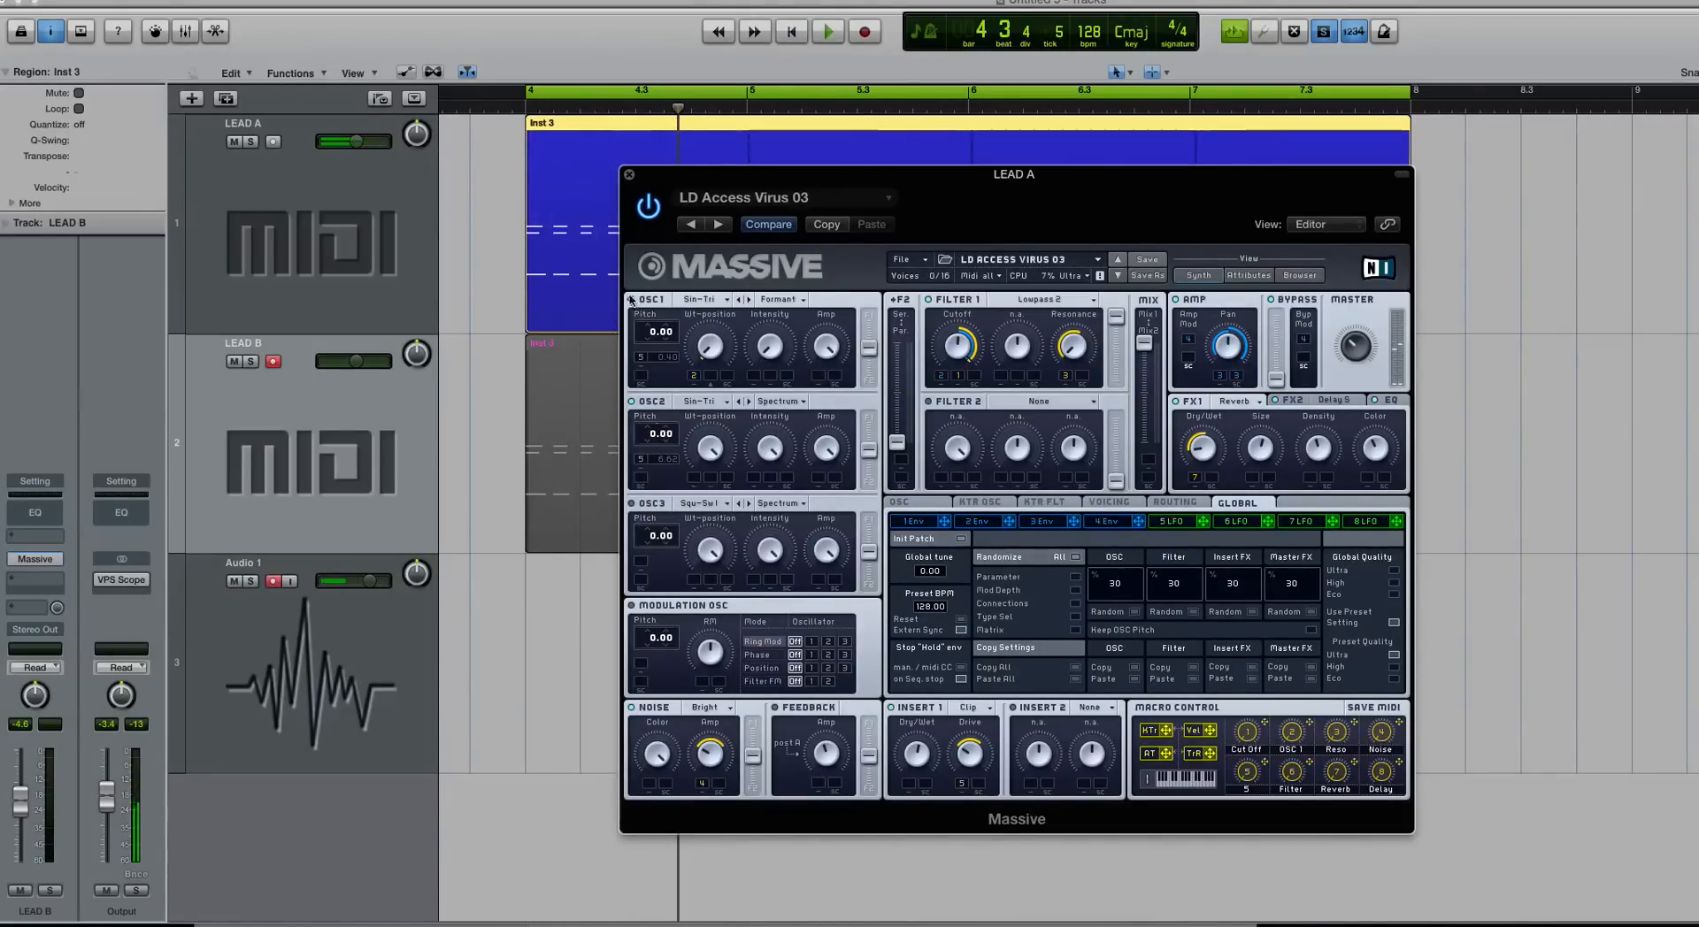
key(space)
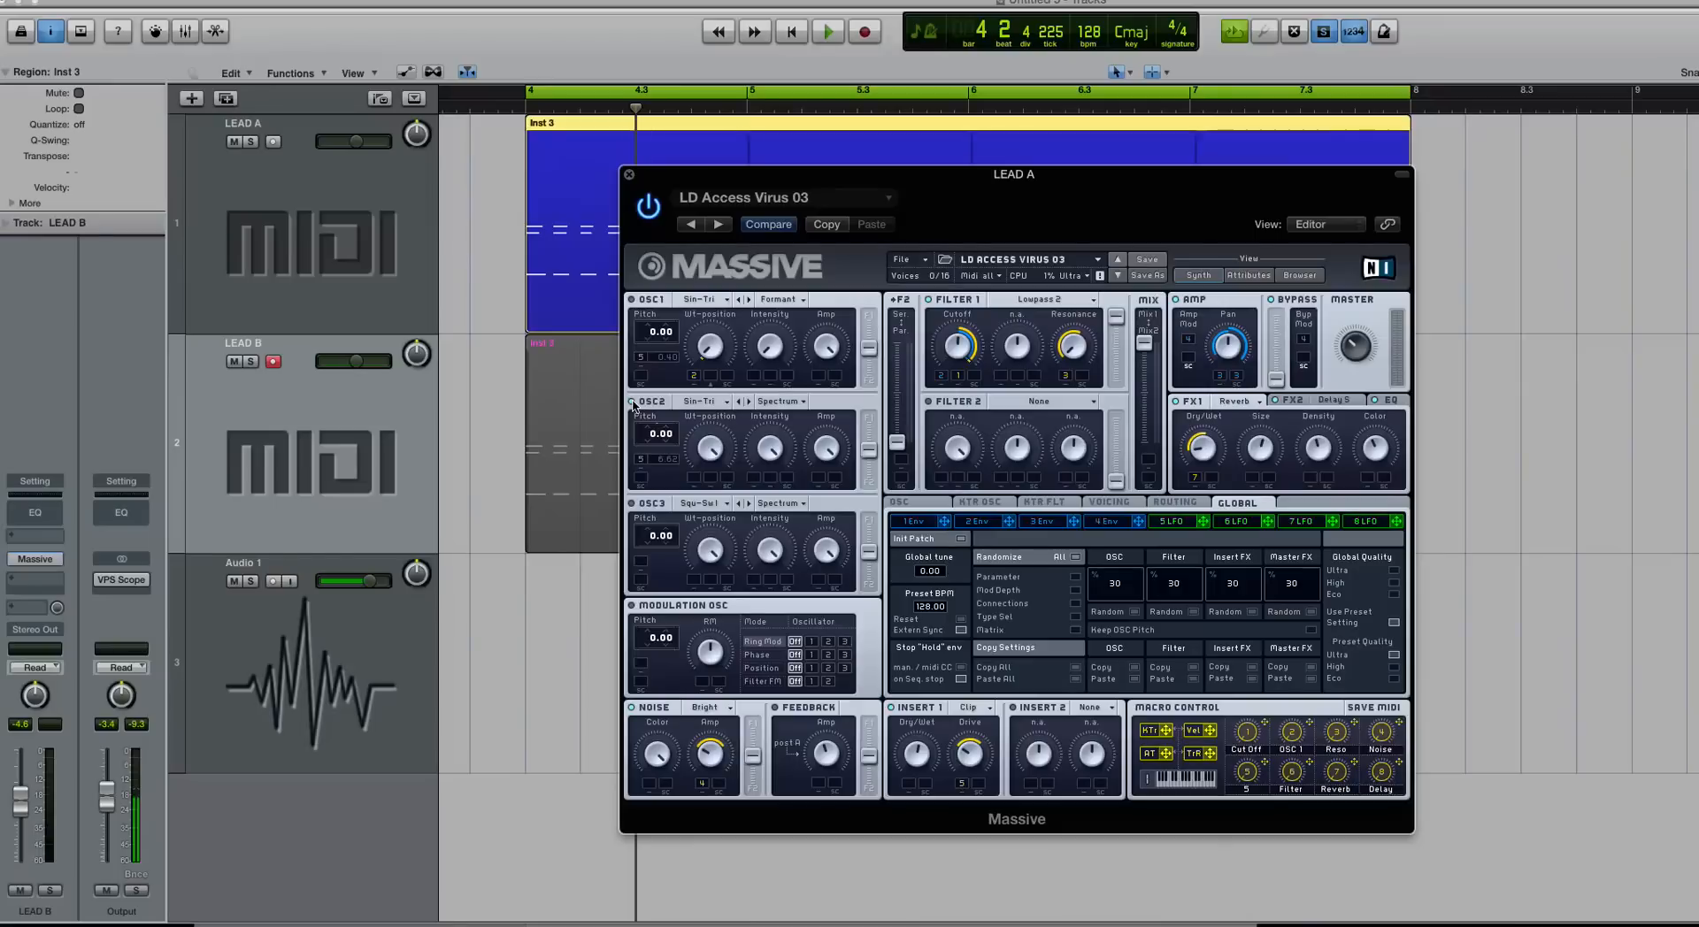
key(space)
key(space)
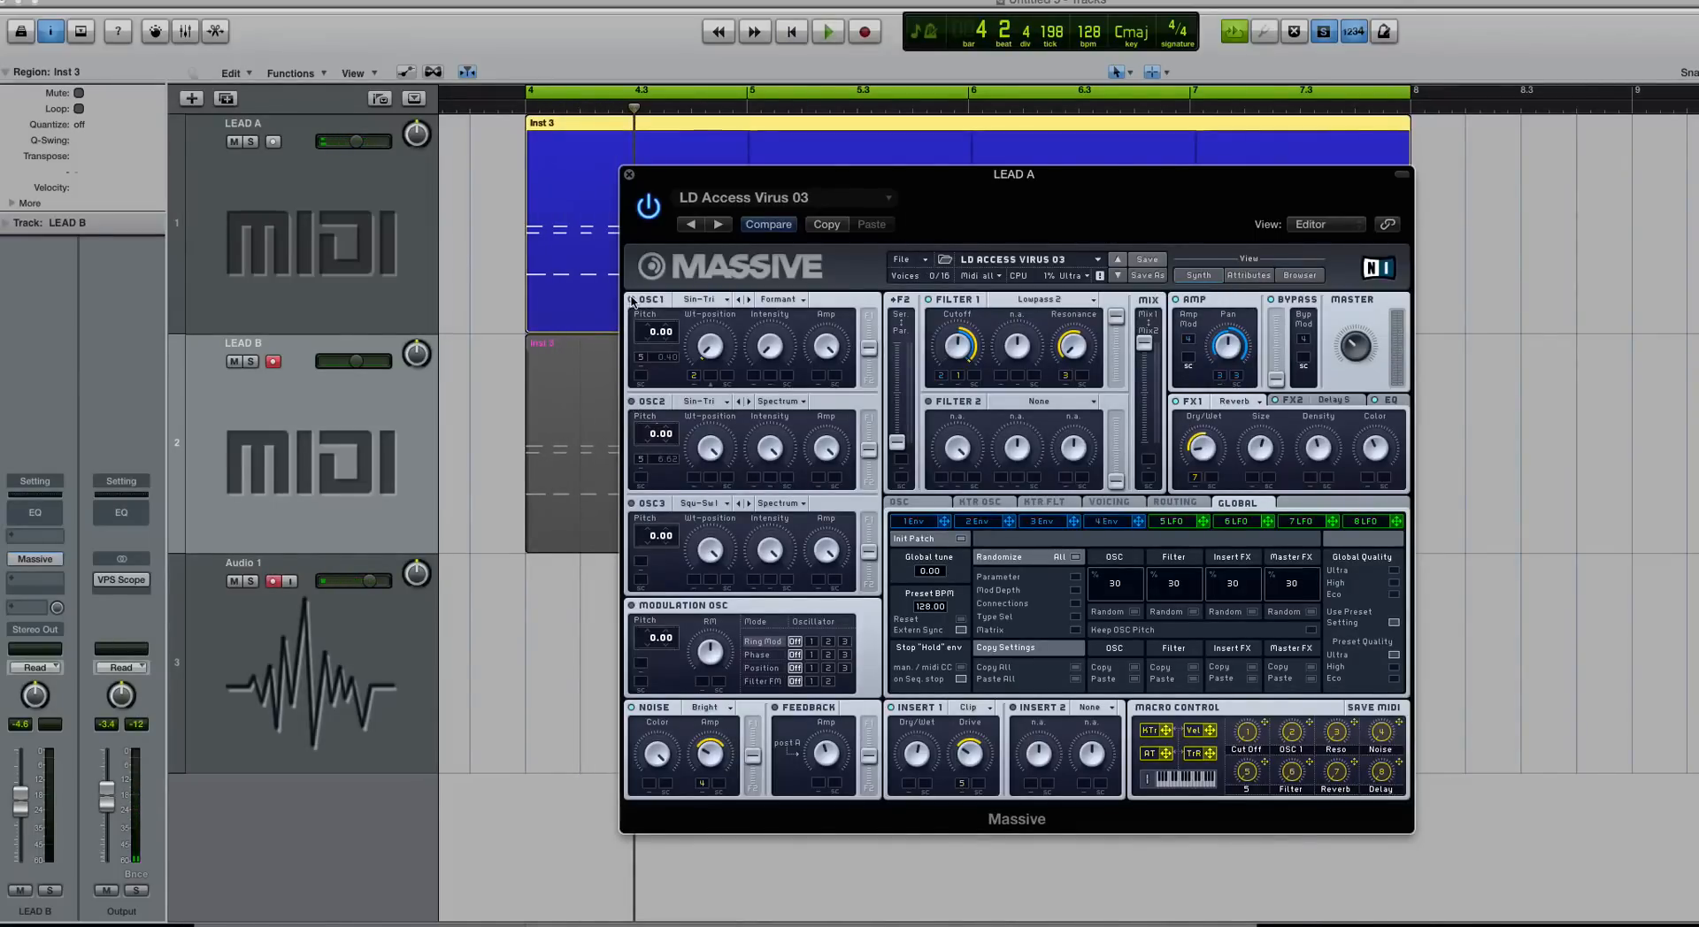
key(space)
key(space)
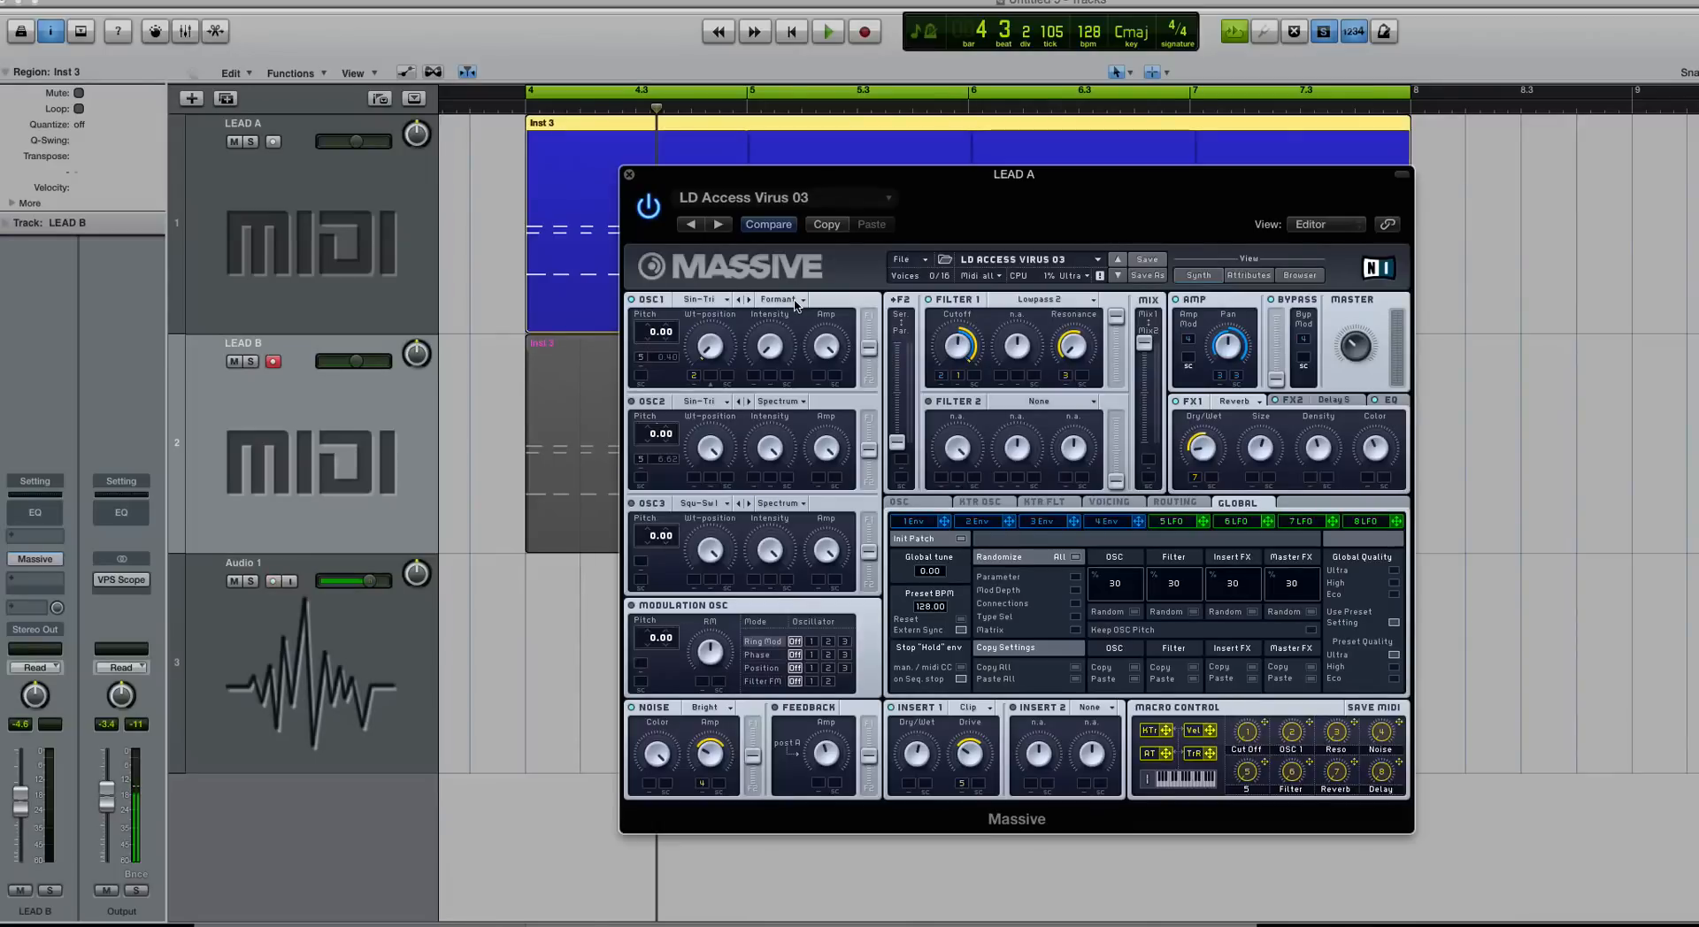
click(628, 174)
click(351, 292)
Step: Switch OSC3 in LEAD B's Massive patch to Formant mode and audition the leads
click(364, 444)
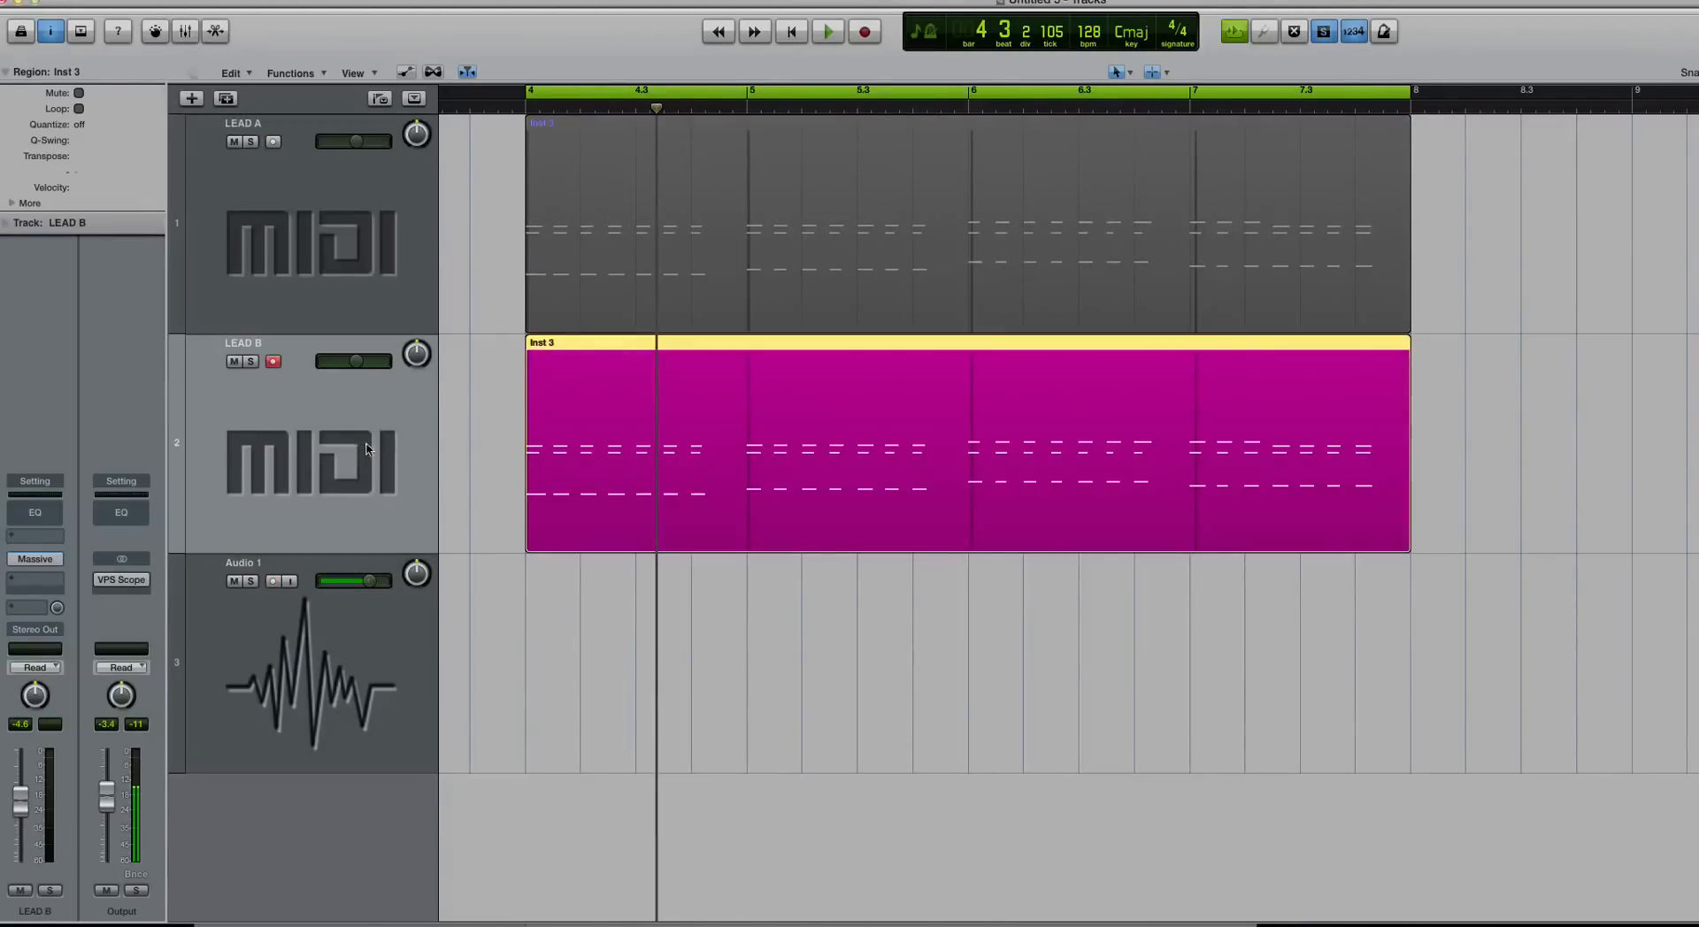
click(37, 560)
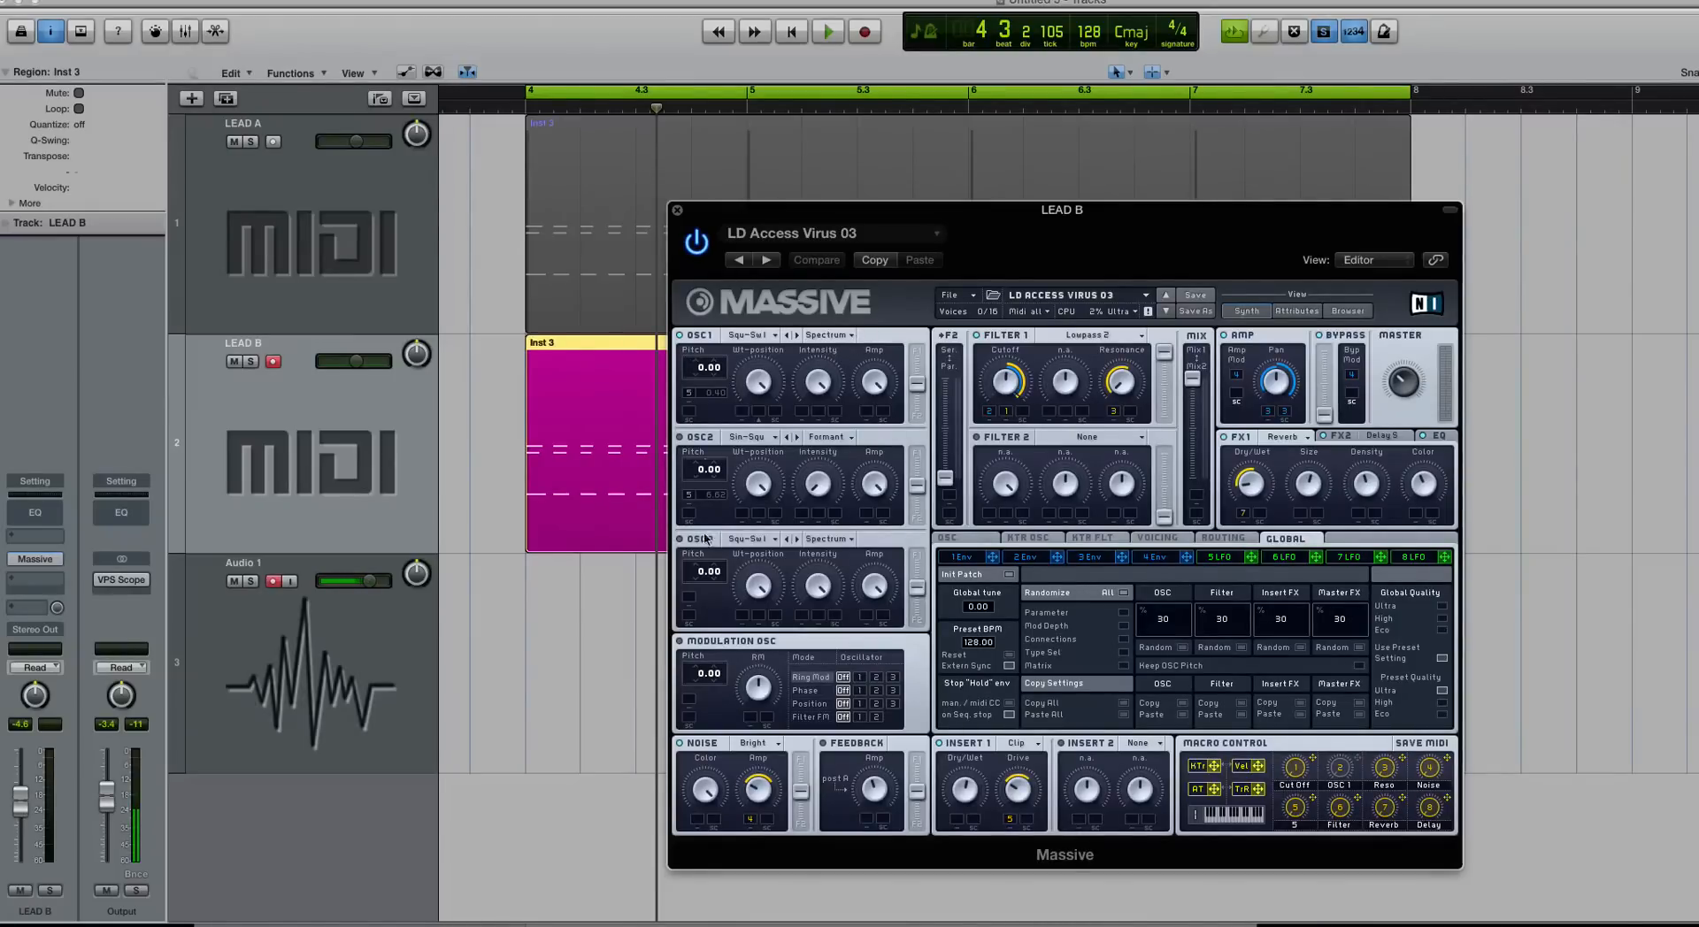
click(829, 542)
click(823, 571)
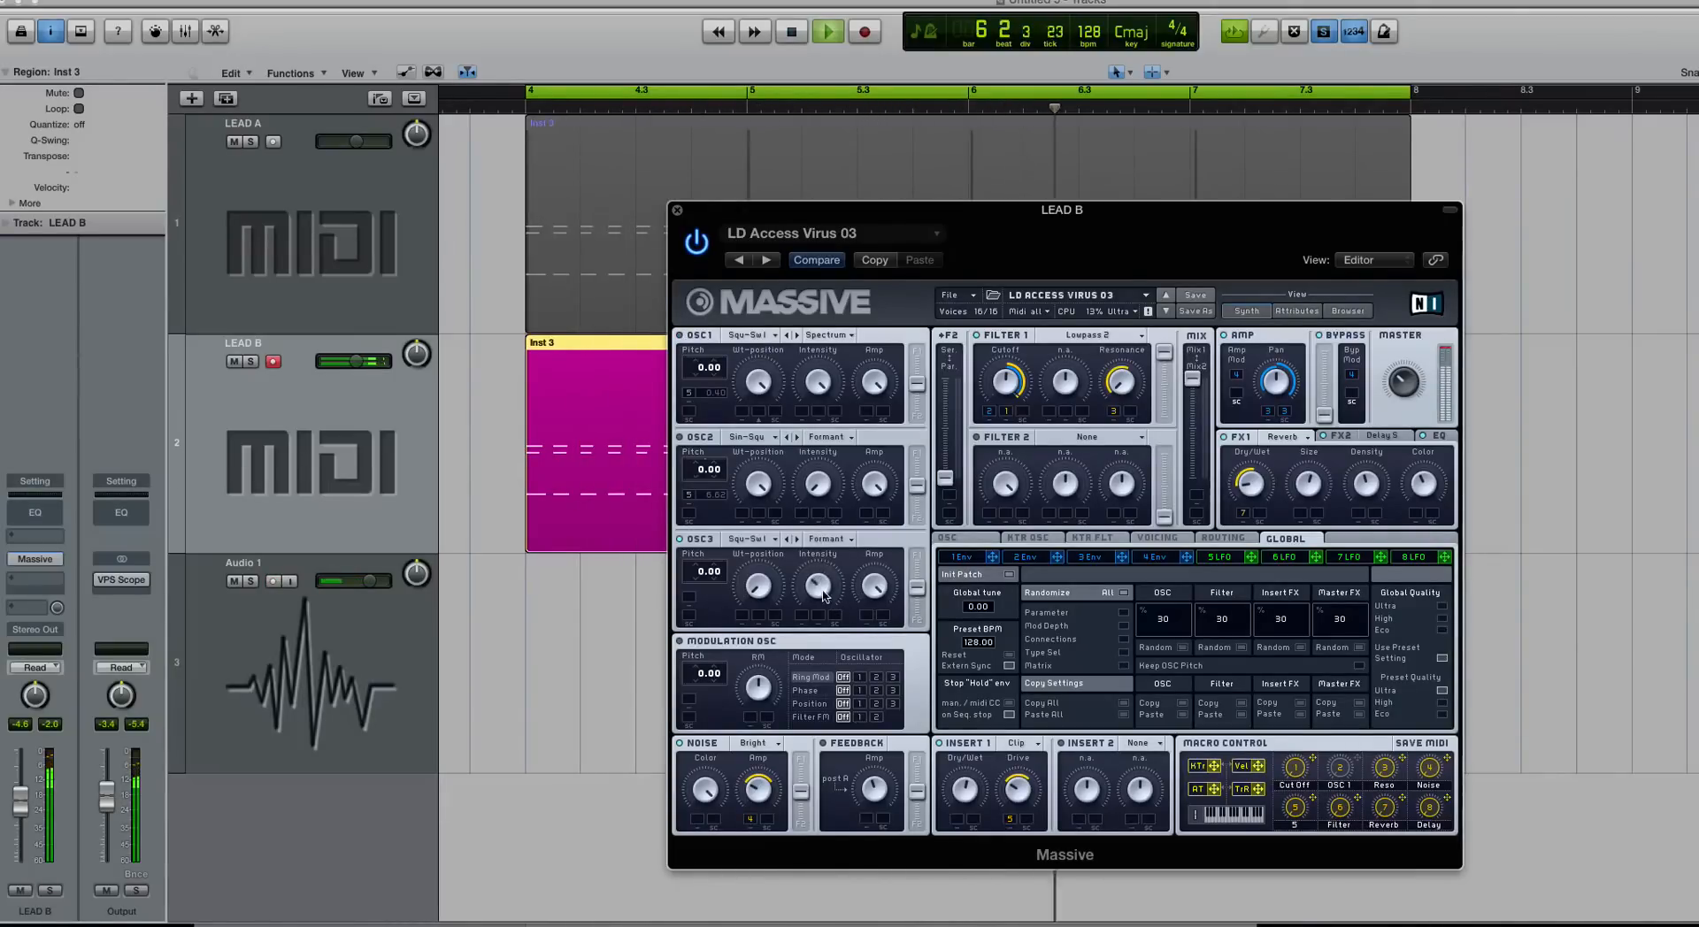
key(space)
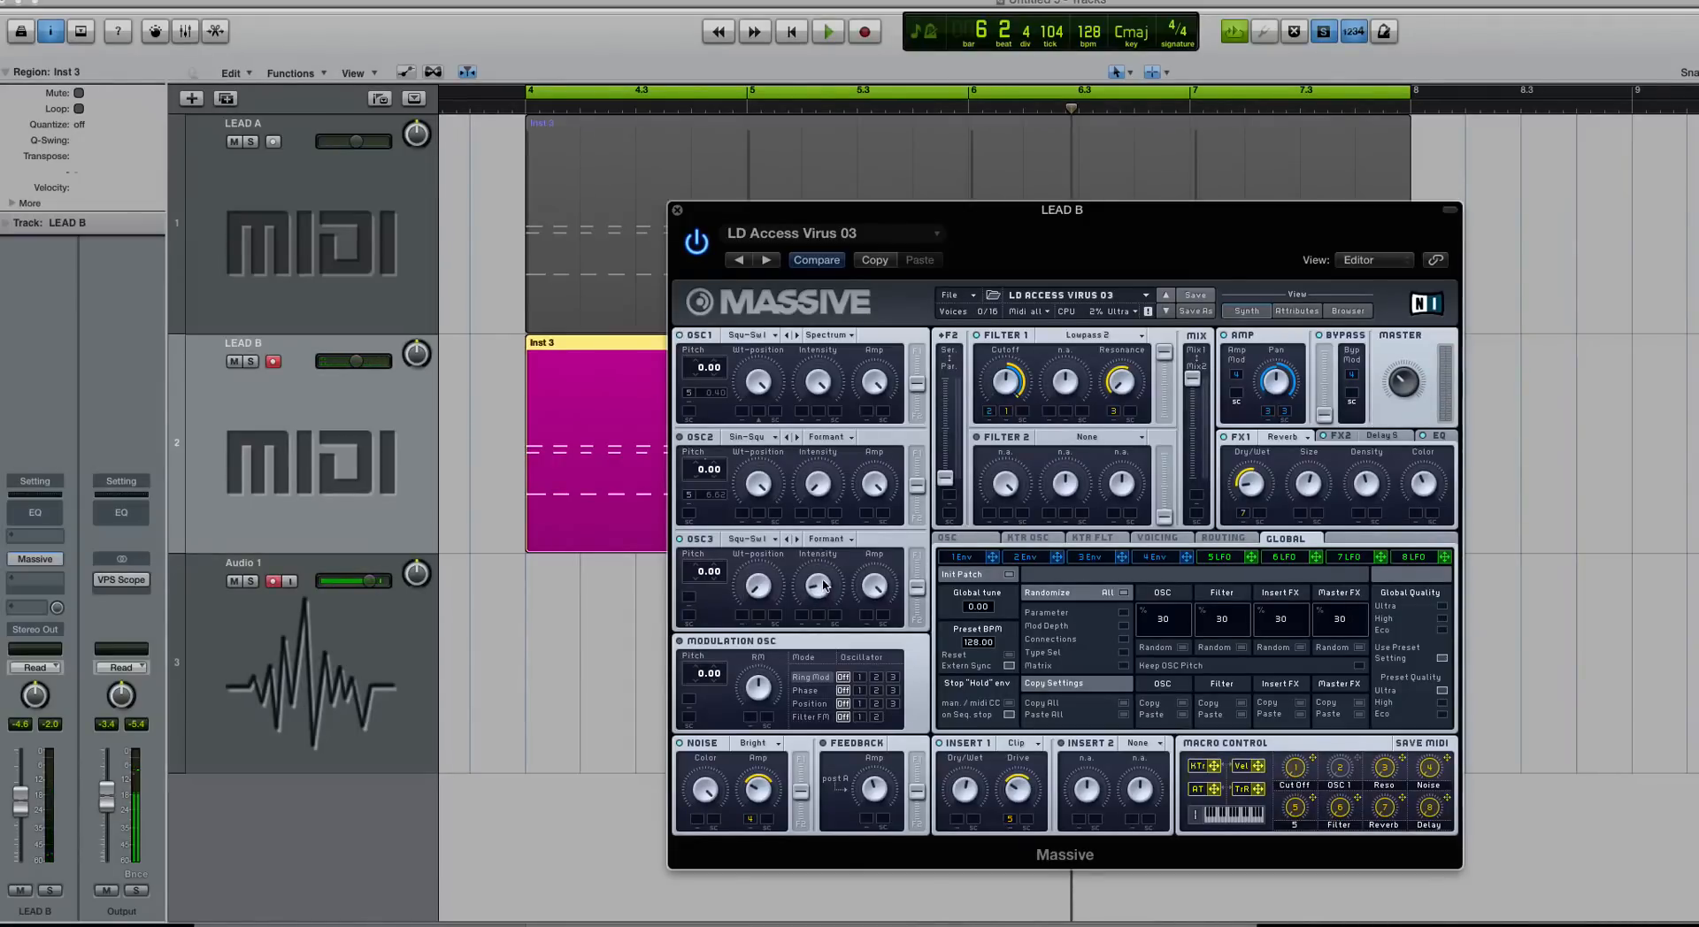
key(space)
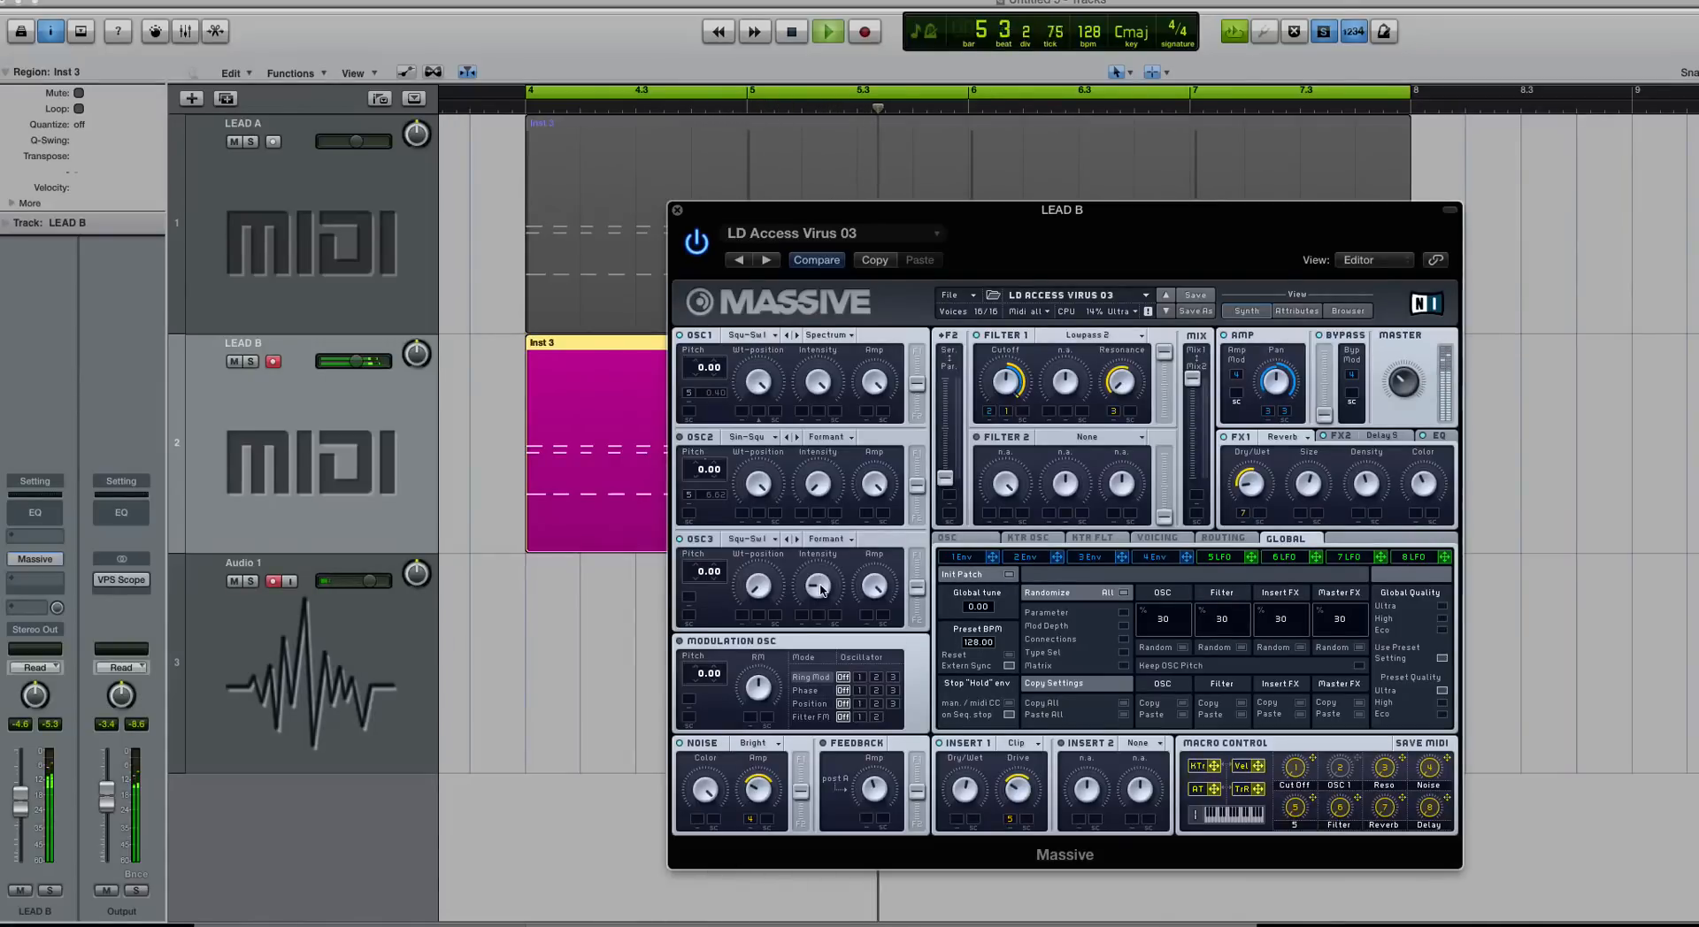
key(space)
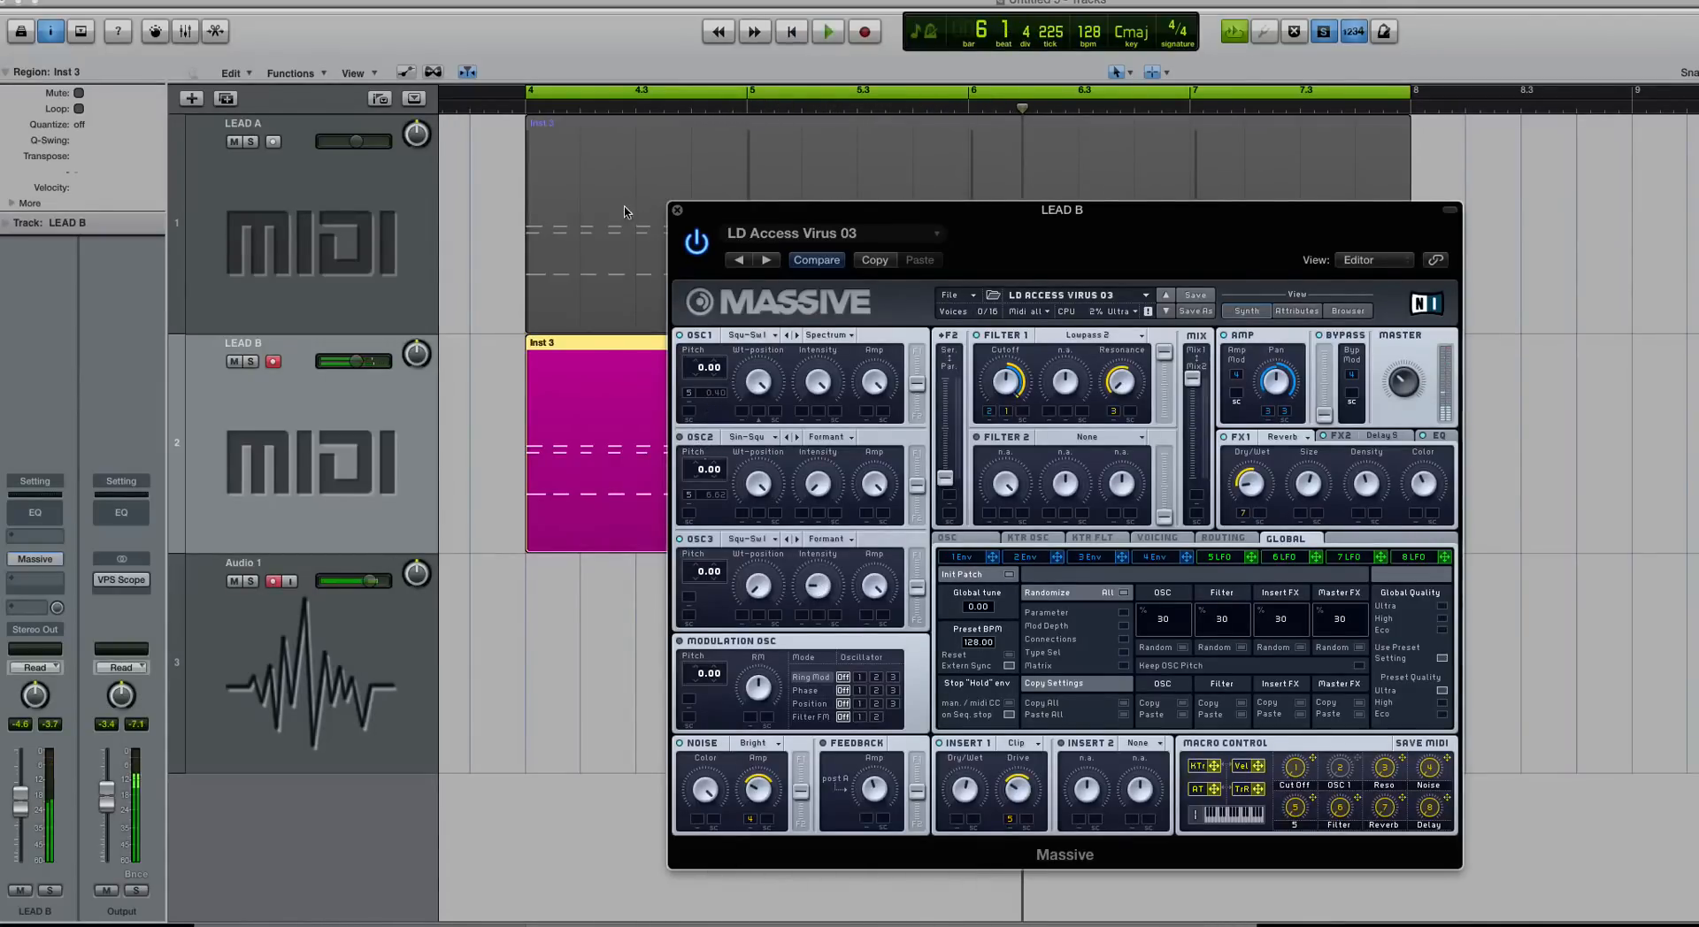
drag(699, 211, 558, 176)
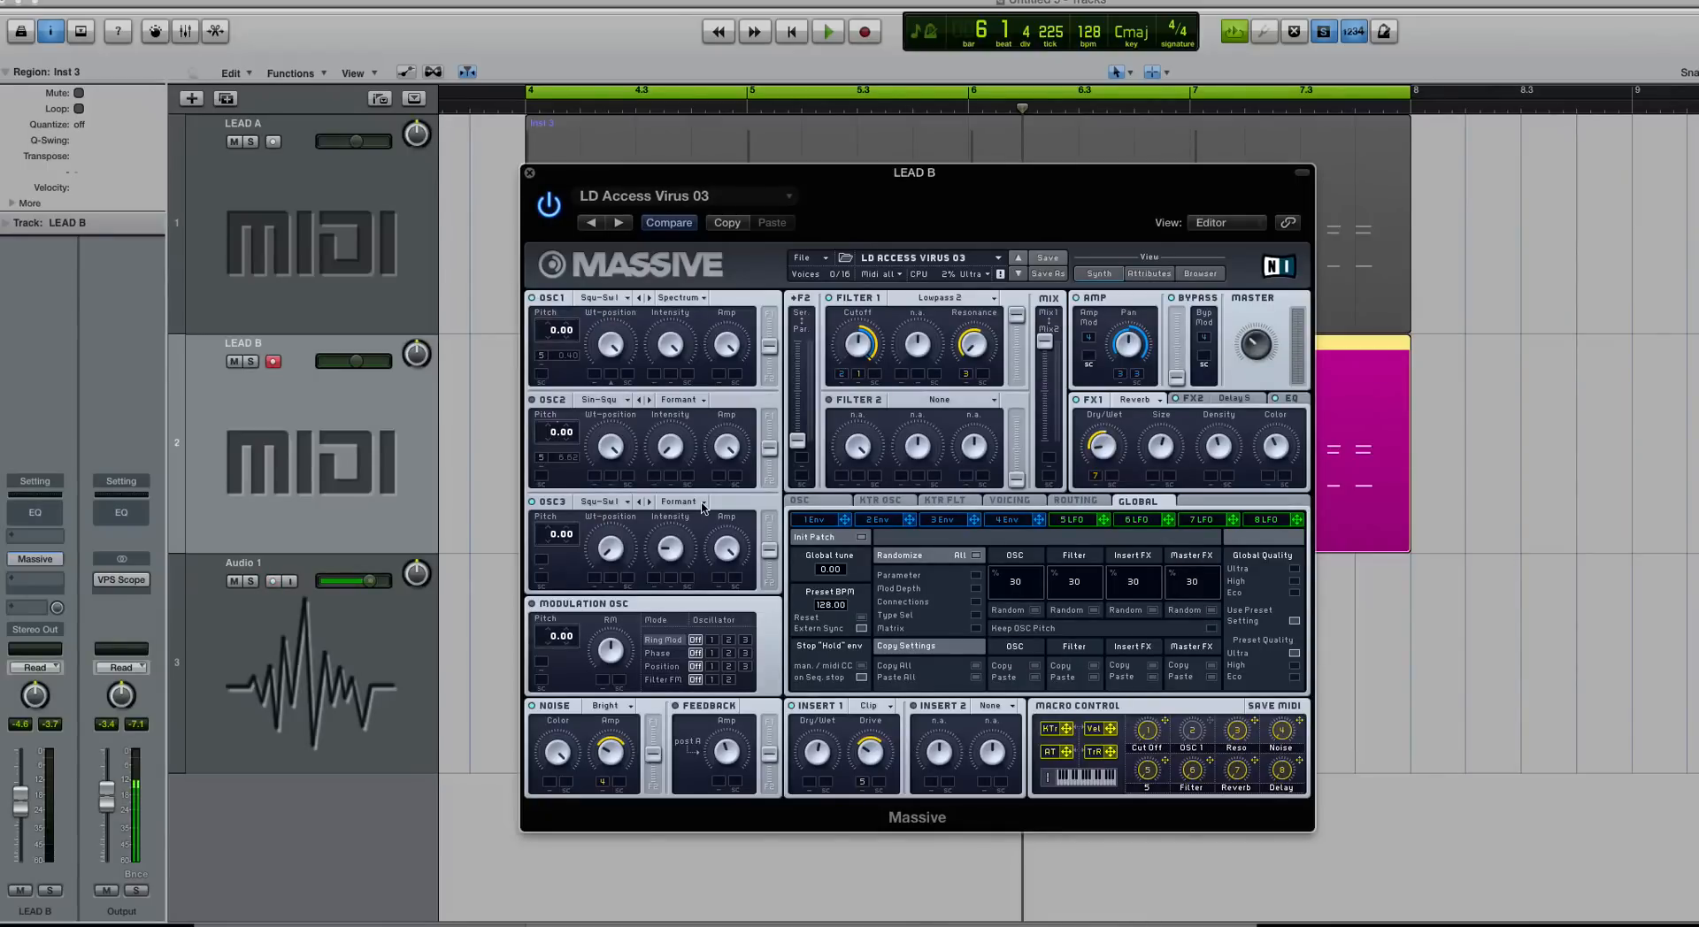
click(604, 503)
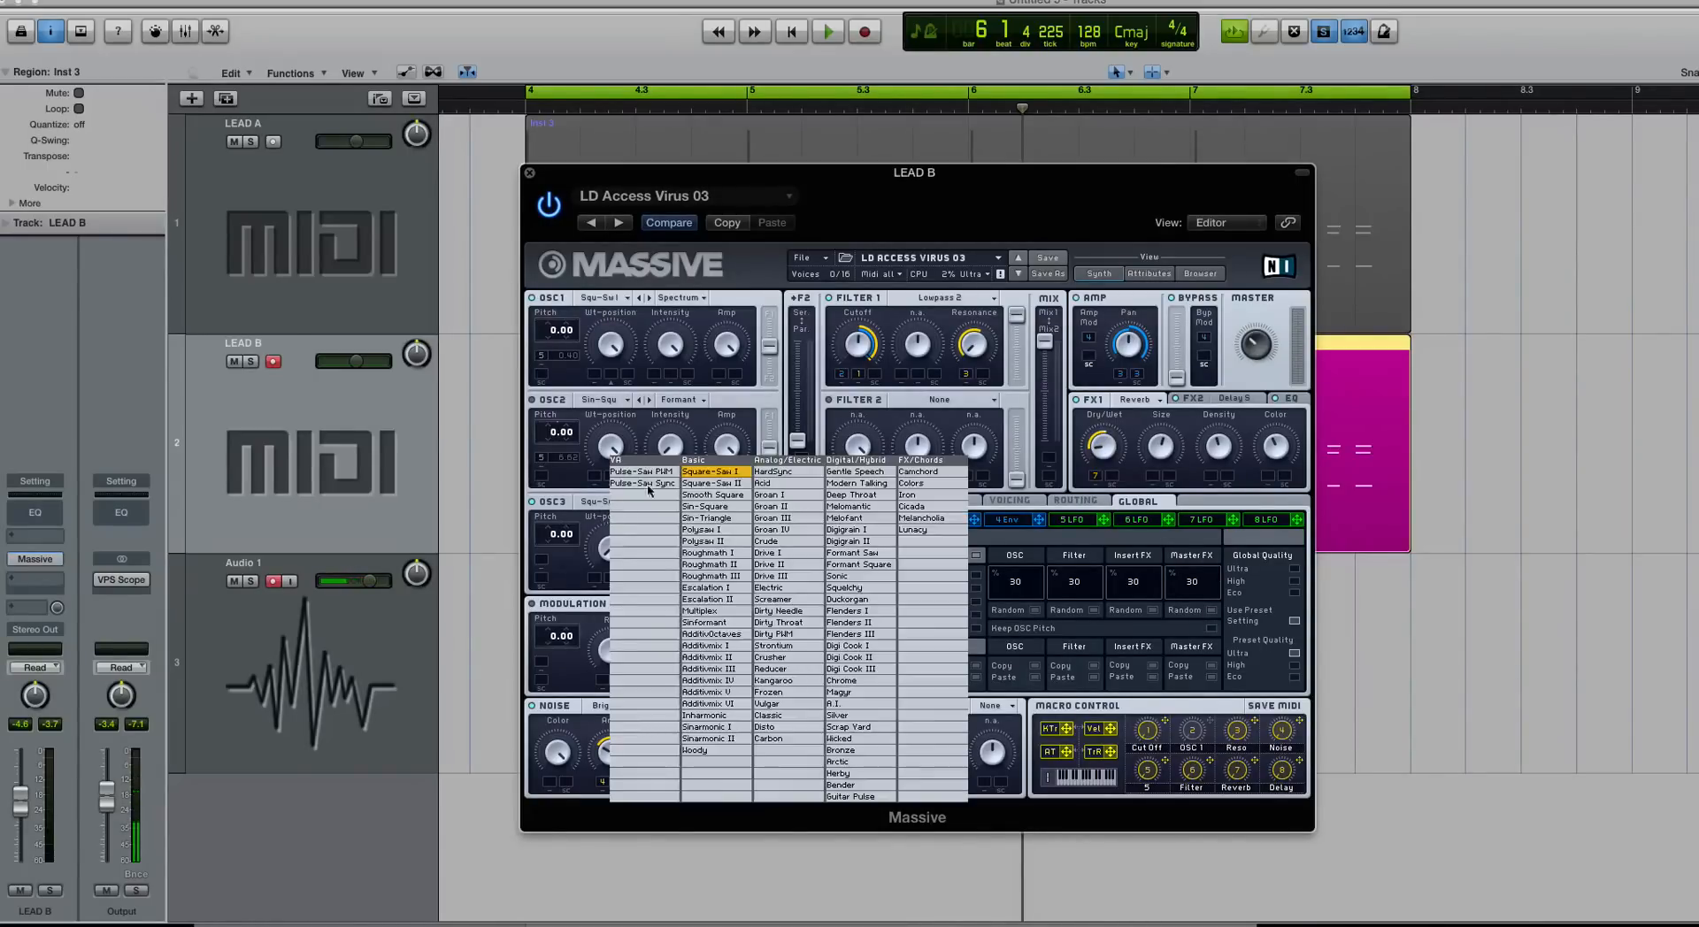
click(592, 531)
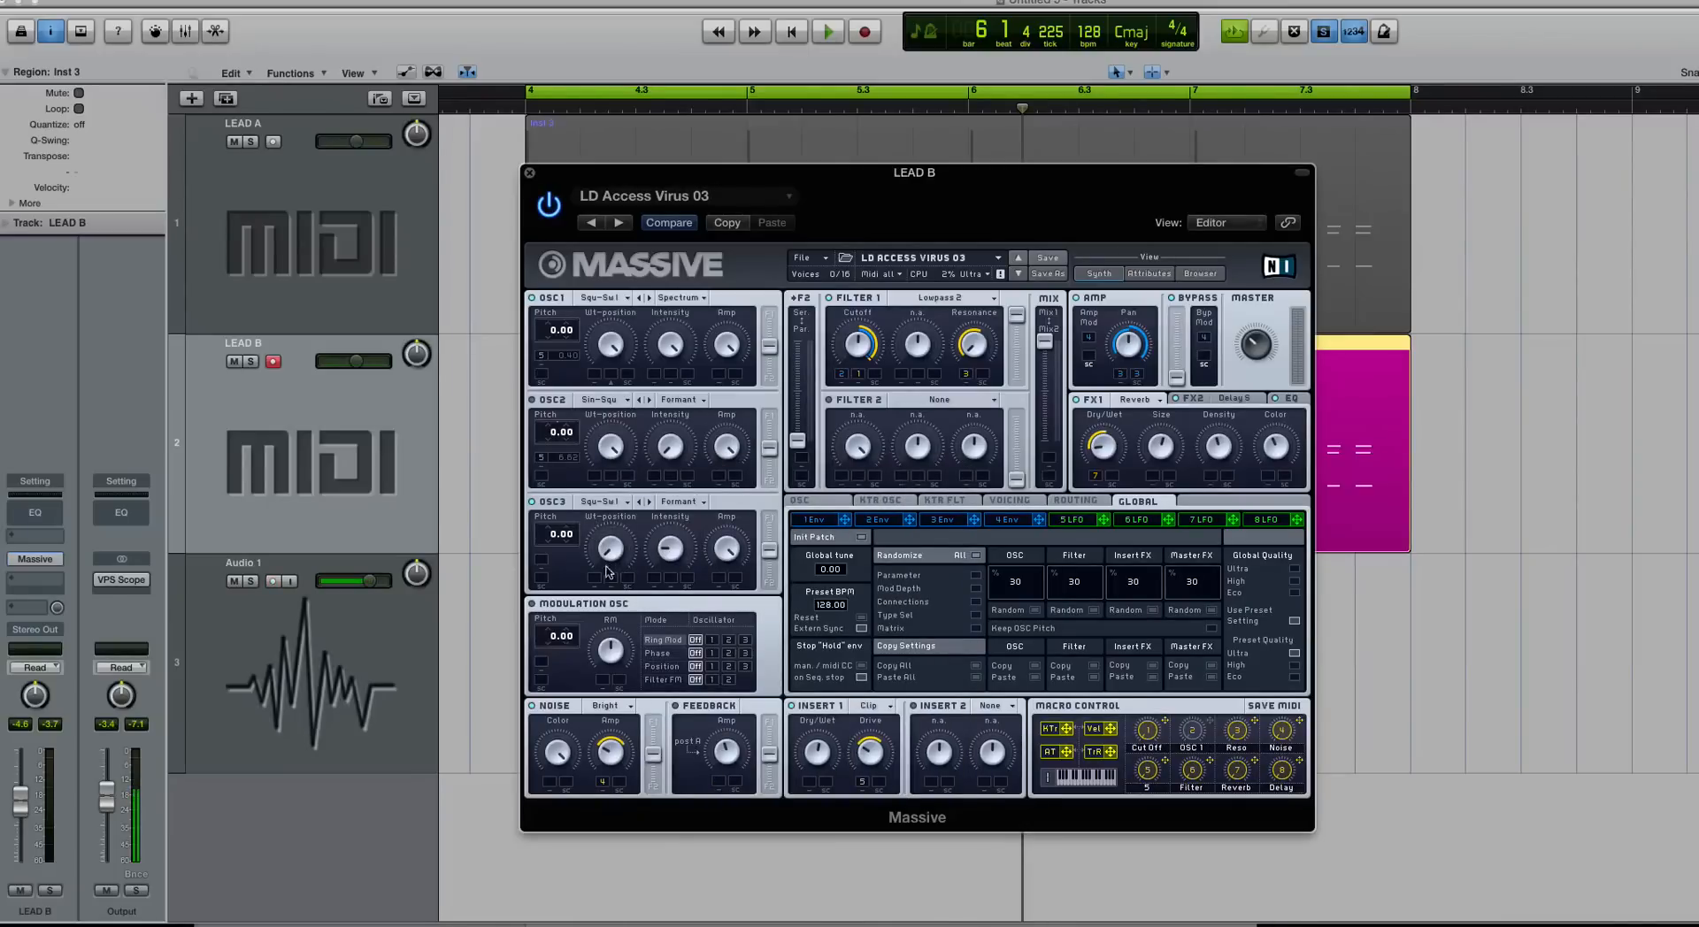